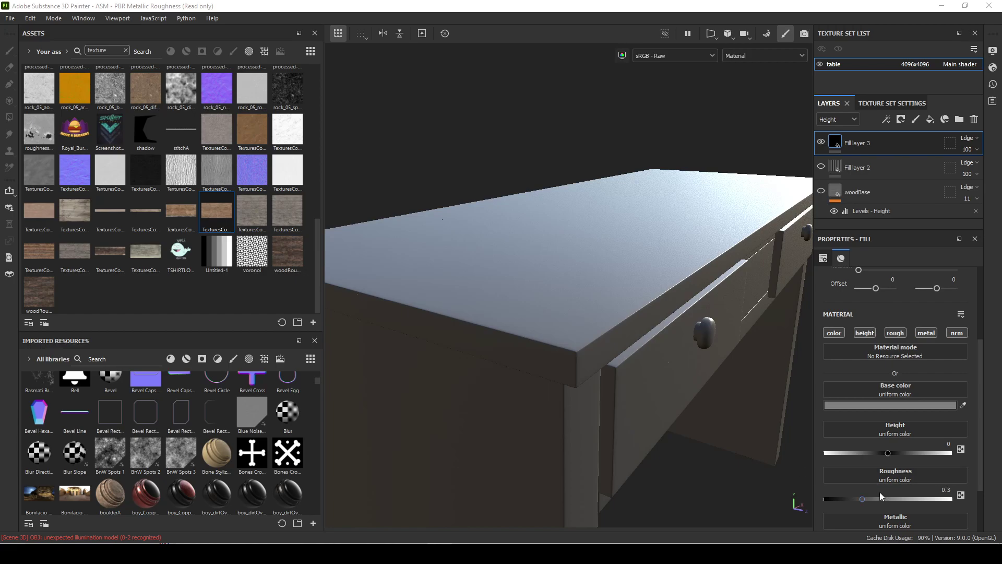
- Set the roughness of Fill layer 3 to 0.3265
mouse_move(637, 308)
left_mouse_down("alt")
mouse_move(627, 349)
mouse_move(636, 314)
left_mouse_up("alt")
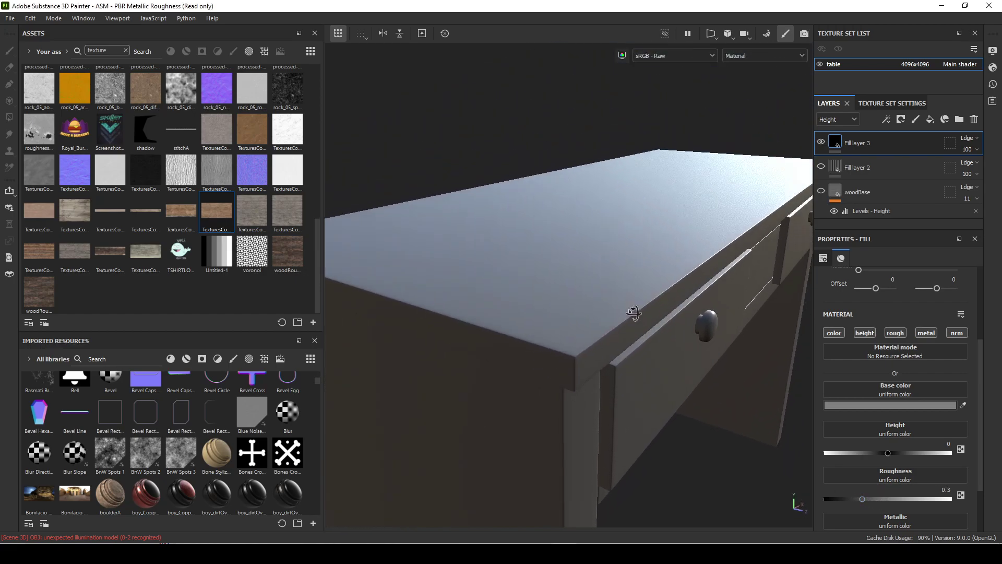
right_click_drag(635, 313, 578, 364, "alt")
left_click_drag(578, 365, 611, 330, "alt")
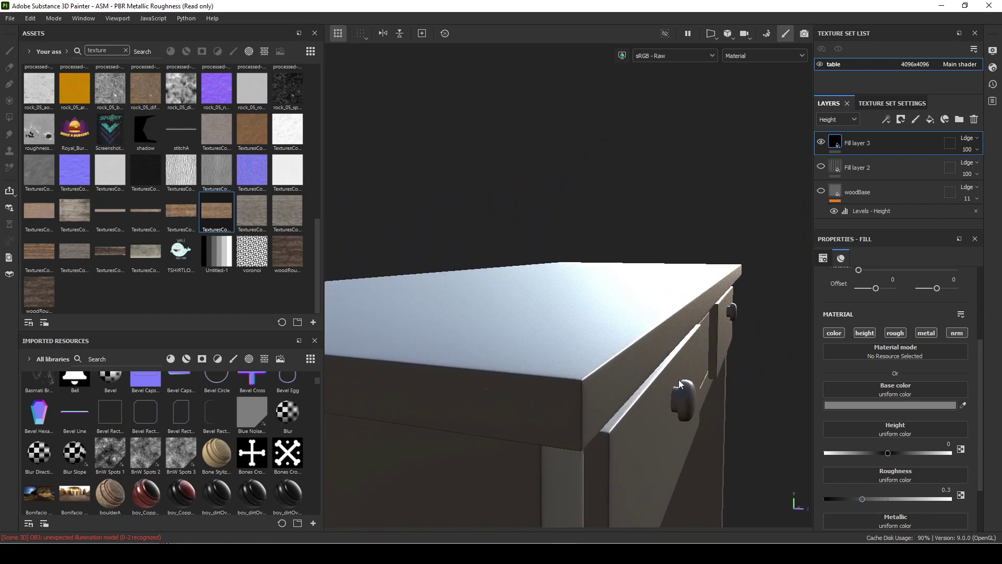
left_click_drag(681, 385, 579, 351, "alt")
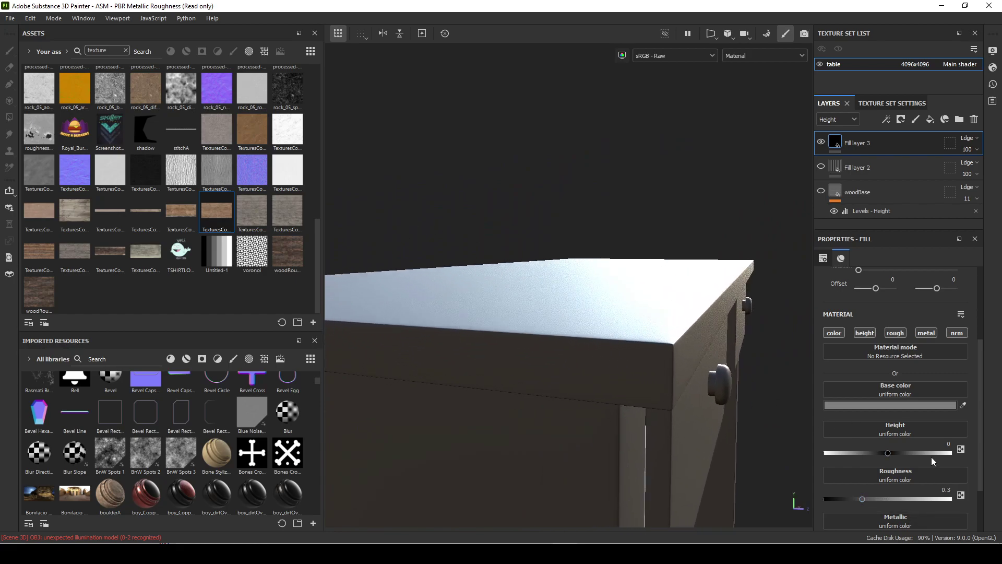
mouse_move(864, 497)
left_mouse_down()
mouse_move(911, 501)
mouse_move(865, 497)
left_mouse_up()
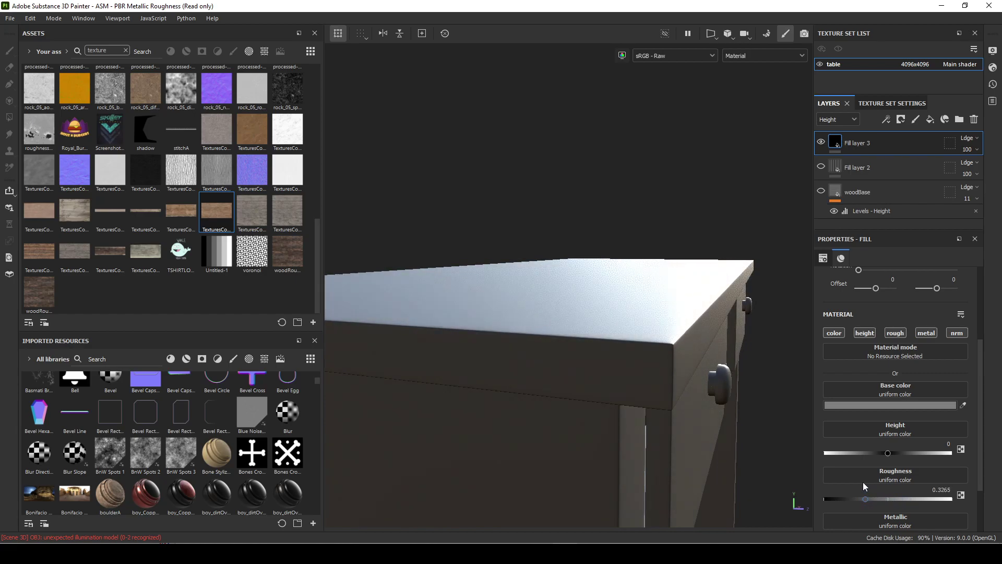
- Lower the Fill layer 3 roughness to 0 and inspect the reflections on the tabletop
left_click_drag(689, 326, 648, 334, "alt")
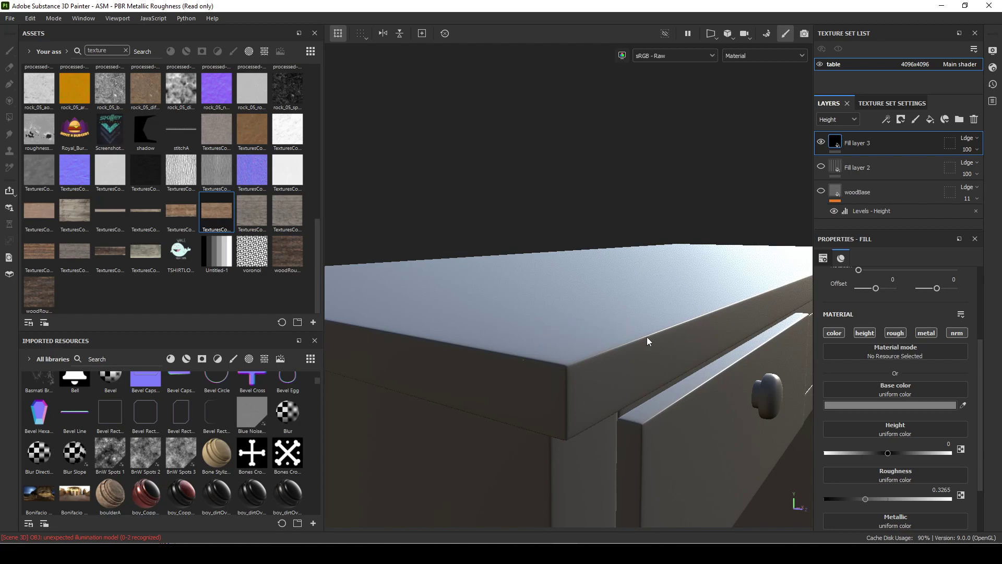
left_click_drag(698, 354, 515, 324, "alt")
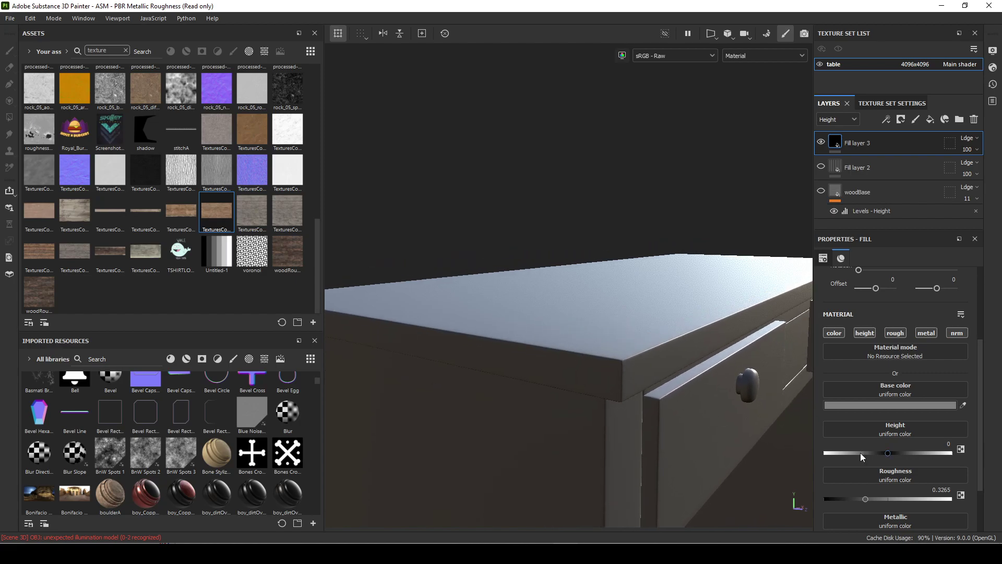
left_click_drag(866, 499, 810, 497)
left_click_drag(708, 300, 668, 310, "alt")
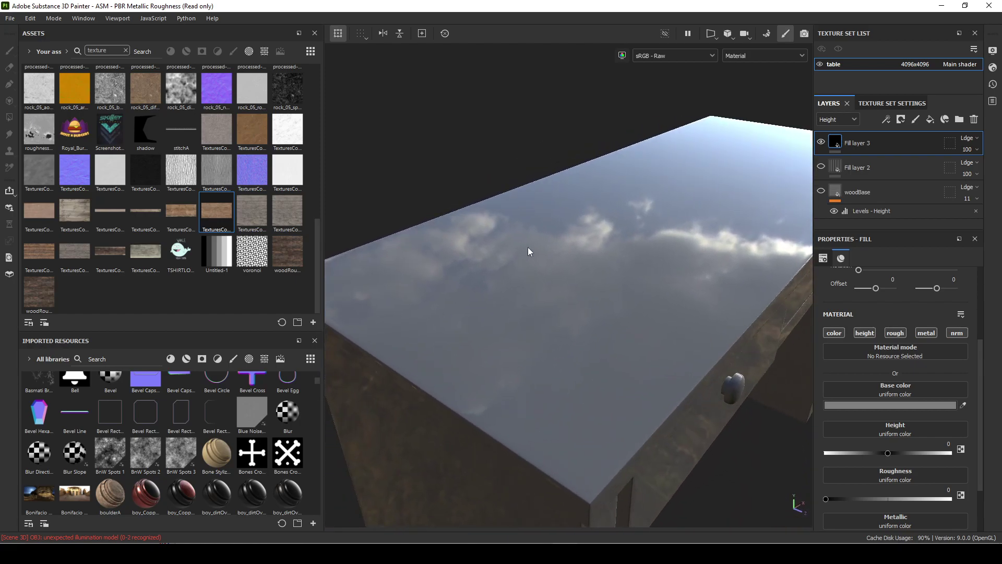
left_click_drag(772, 259, 578, 345, "alt")
left_click_drag(611, 282, 605, 307, "alt")
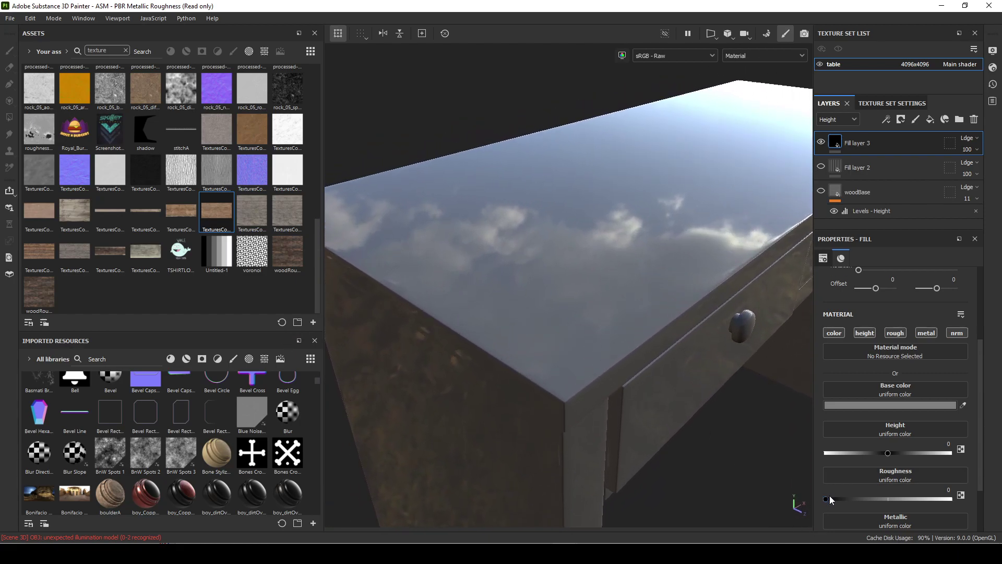
- Raise the Fill layer 3 roughness to 0.2041 and on to 1, comparing how the table surface reflects light
left_click_drag(826, 499, 850, 500)
mouse_move(608, 327)
left_mouse_down("alt")
mouse_move(643, 302)
mouse_move(615, 326)
left_mouse_up("alt")
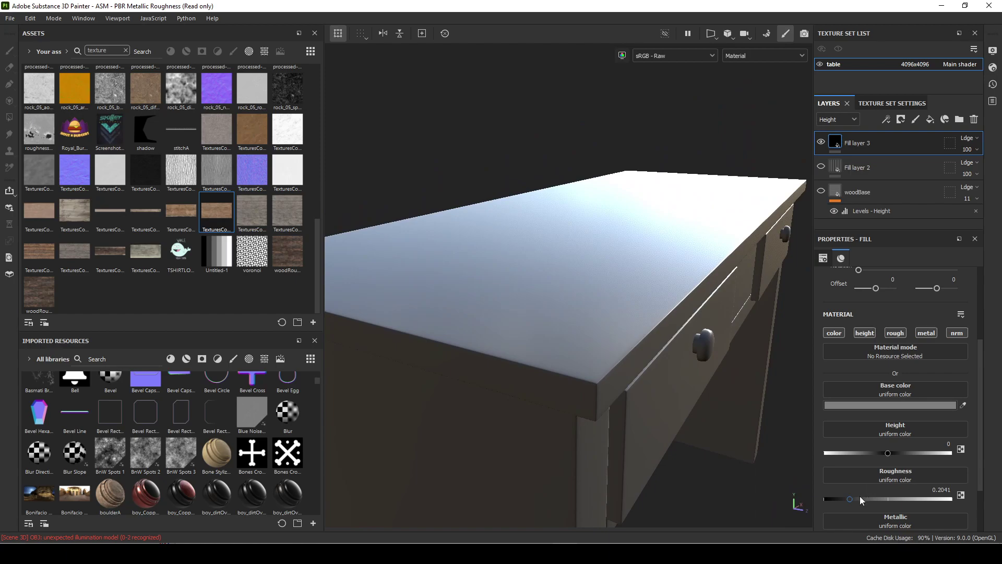
left_click_drag(852, 499, 972, 503)
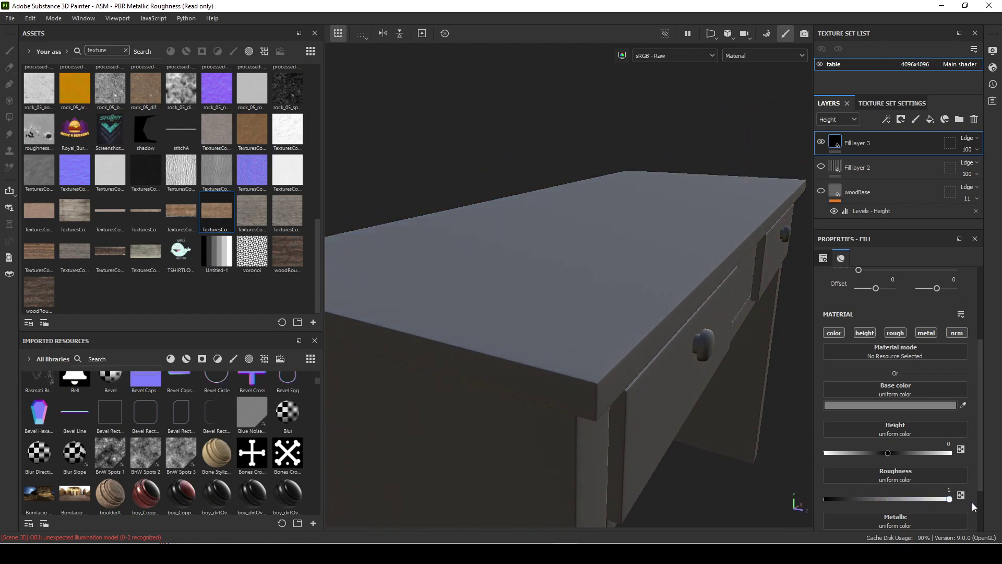
left_click_drag(710, 361, 588, 324, "alt")
left_click_drag(648, 331, 750, 238, "alt")
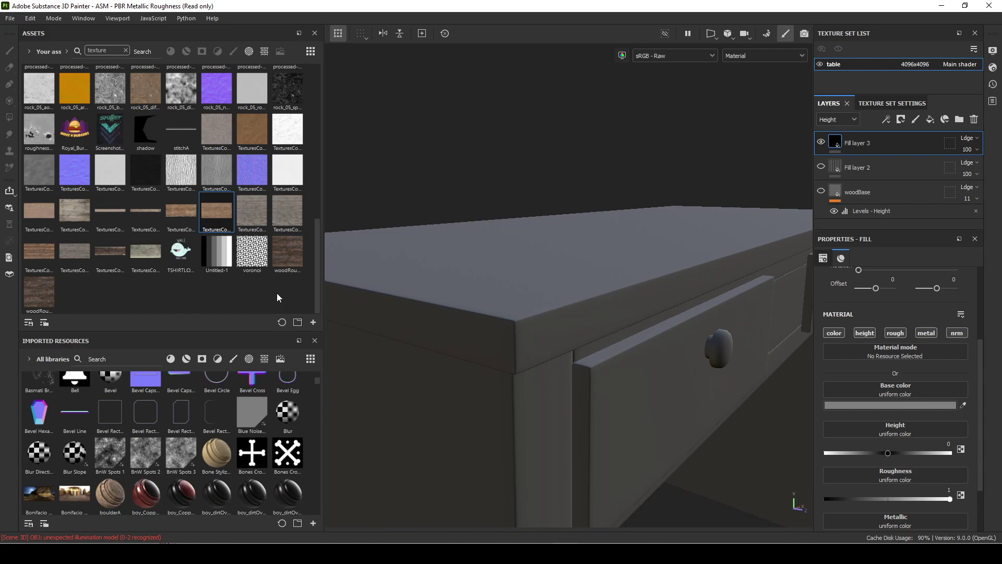
left_click_drag(591, 399, 750, 482, "alt")
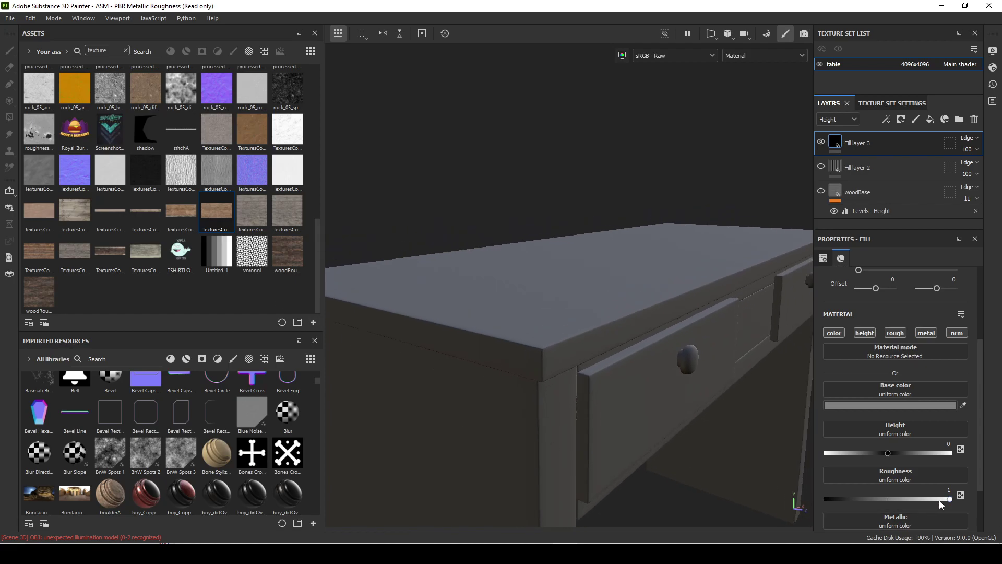
mouse_move(942, 500)
left_mouse_down()
mouse_move(849, 499)
mouse_move(897, 498)
mouse_move(904, 482)
mouse_move(845, 496)
mouse_move(904, 487)
mouse_move(837, 486)
mouse_move(950, 499)
left_mouse_up()
left_click_drag(736, 235, 559, 373, "alt")
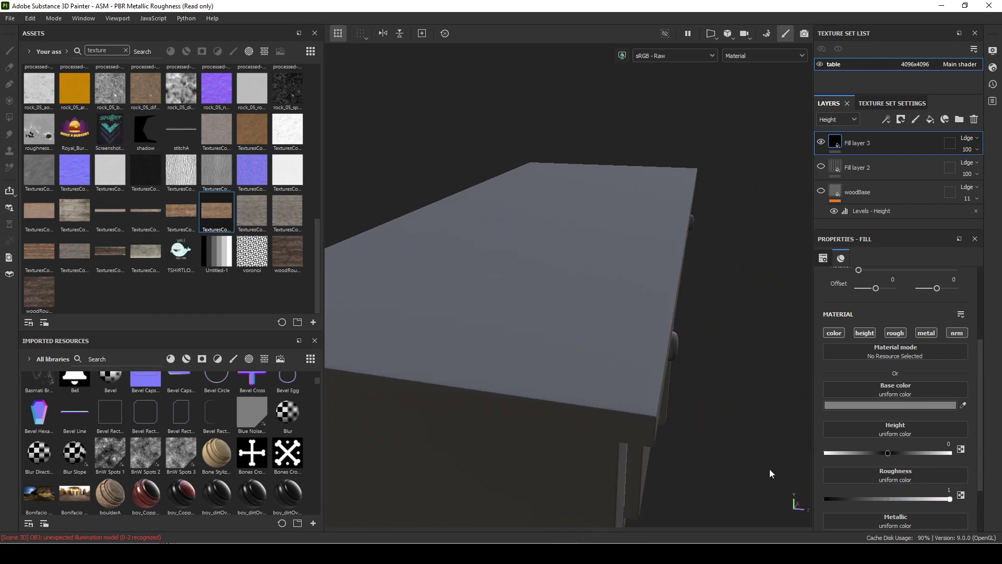
- Drop the Fill layer 3 roughness back to 0, check the reflections, and set it to 0.0939
left_click_drag(905, 495, 760, 506)
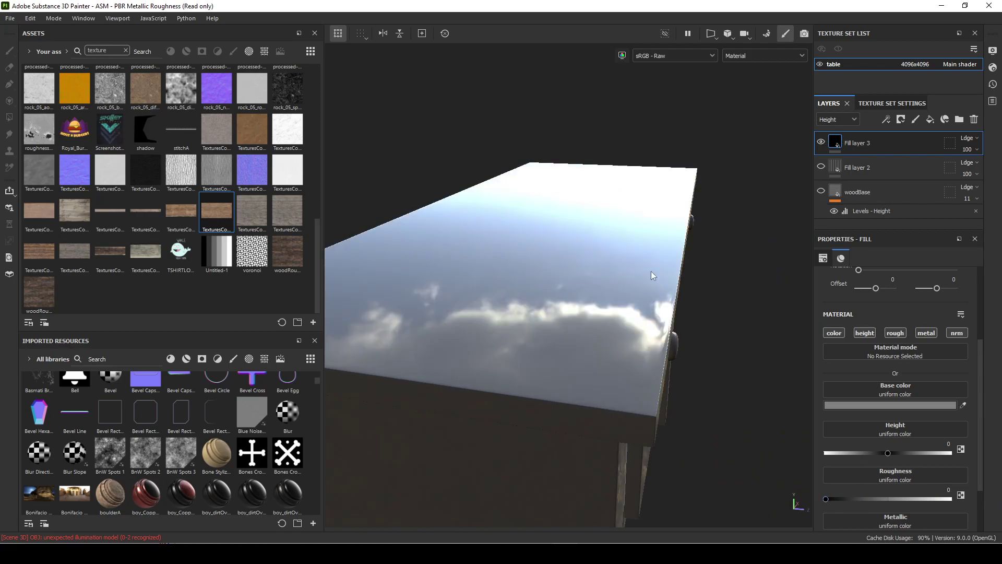
left_click_drag(651, 271, 677, 356, "alt")
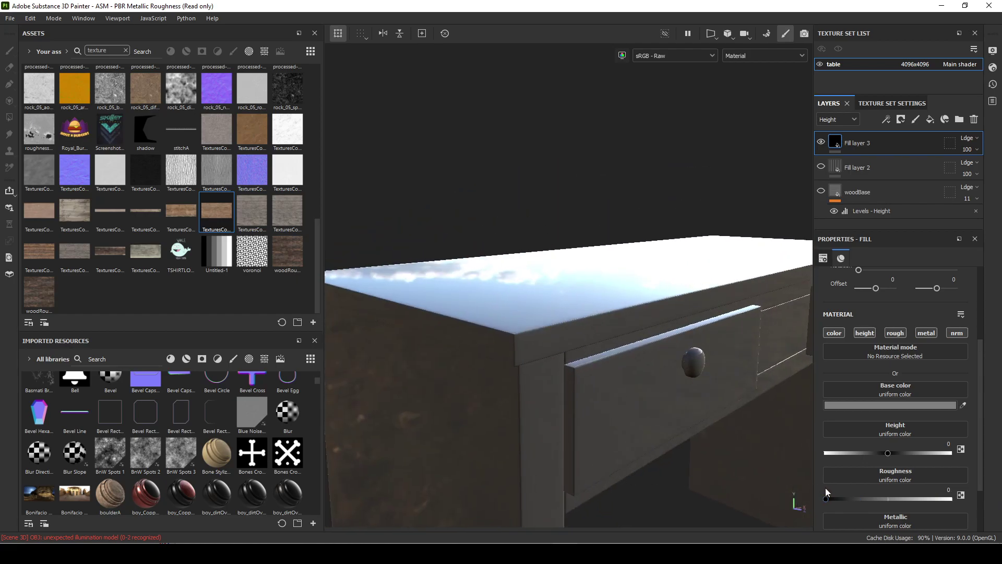
left_click_drag(522, 340, 491, 334, "alt")
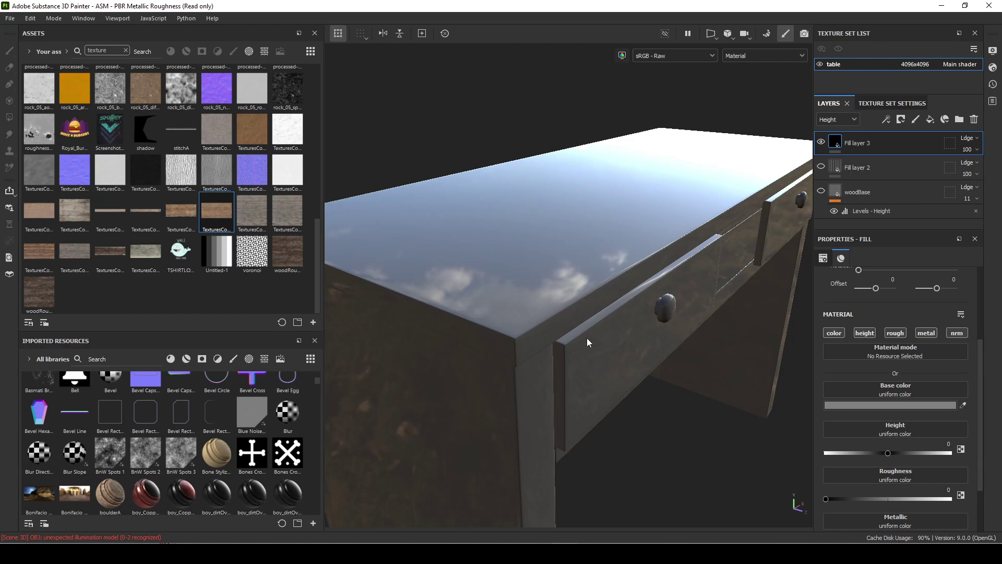
left_click_drag(826, 499, 835, 498)
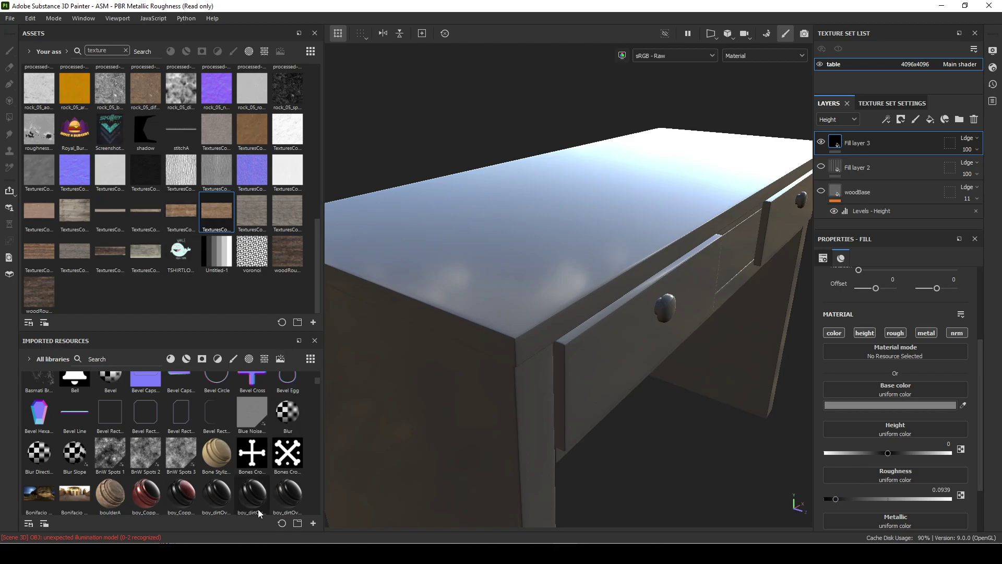
- Assign the Bones Crossed Dots texture to the base color of Fill layer 3 and set its tiling to 23.93
left_click(295, 459)
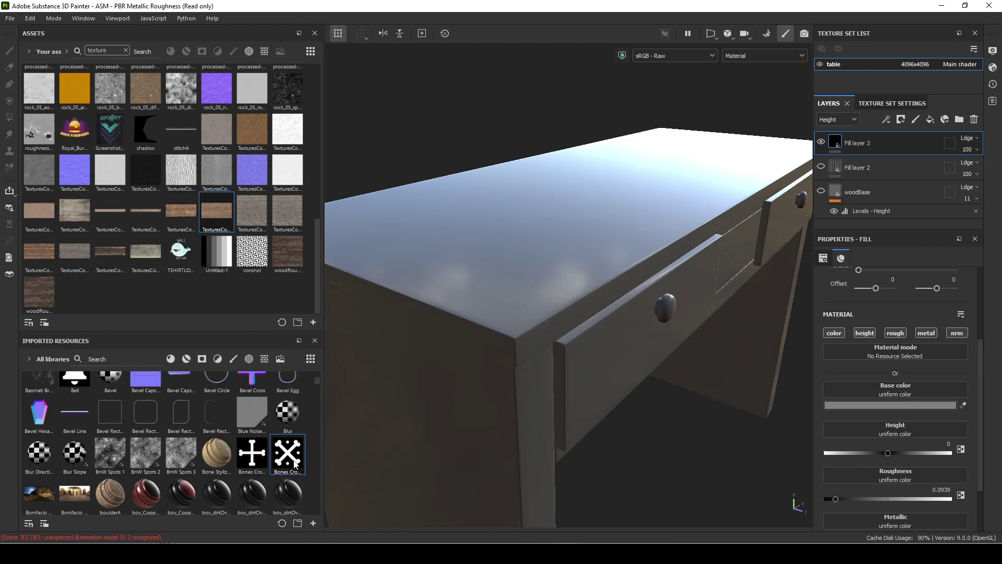
left_click_drag(284, 456, 893, 398)
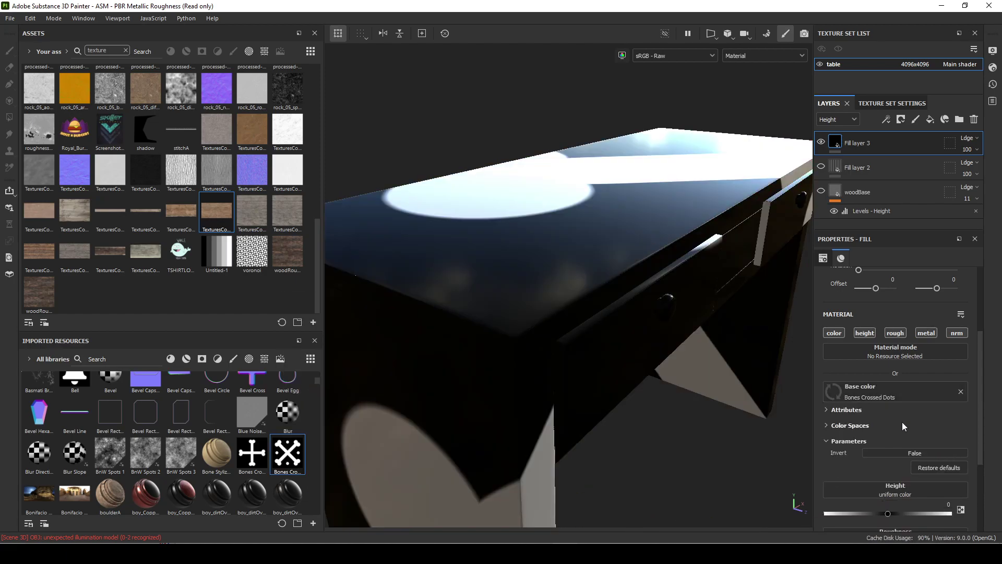
scroll(917, 399, "up", 4)
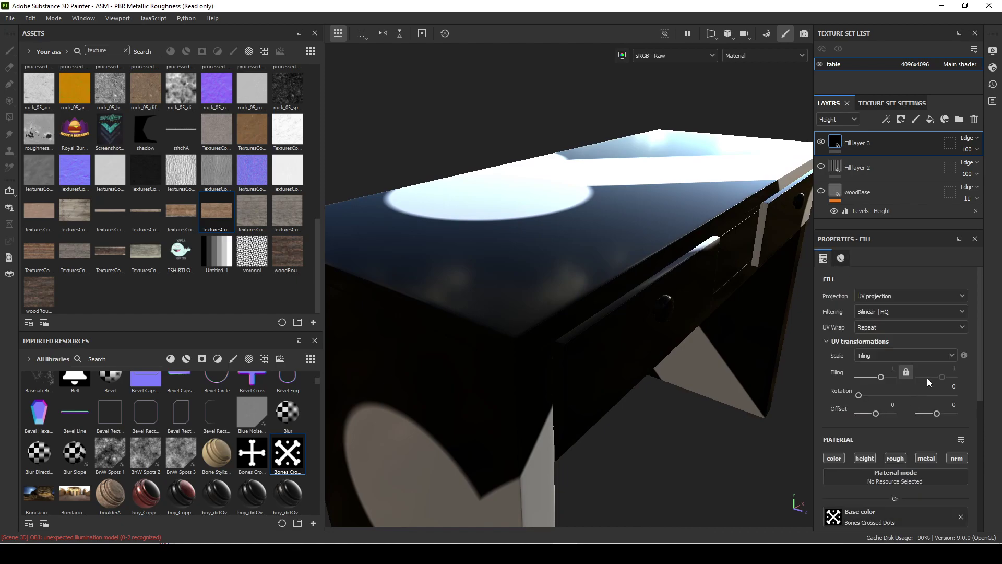
left_click_drag(881, 376, 893, 380)
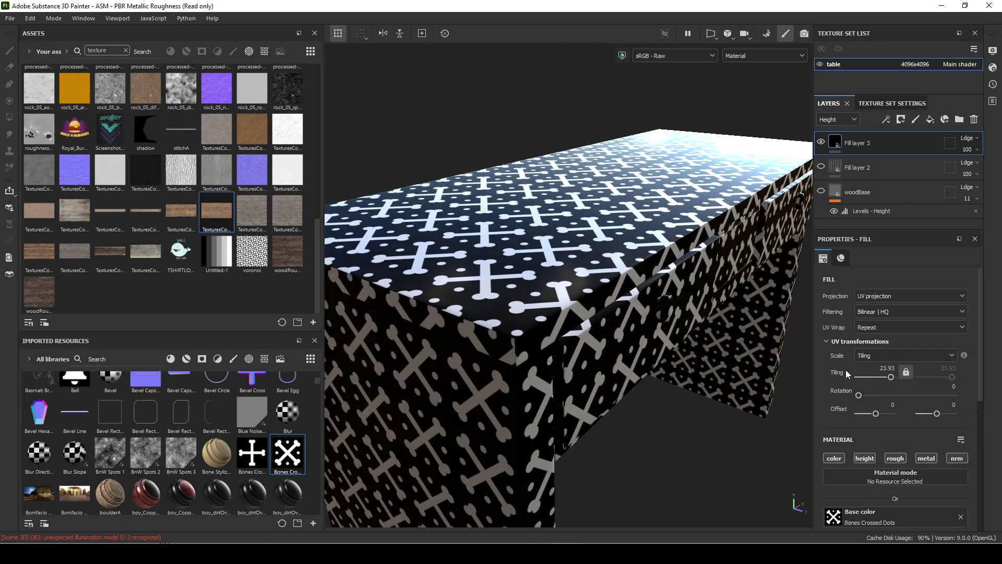
- Inspect the tiled bone pattern on the tabletop and assign the same Bones Crossed Dots texture to the roughness channel
scroll(674, 384, "up", 10)
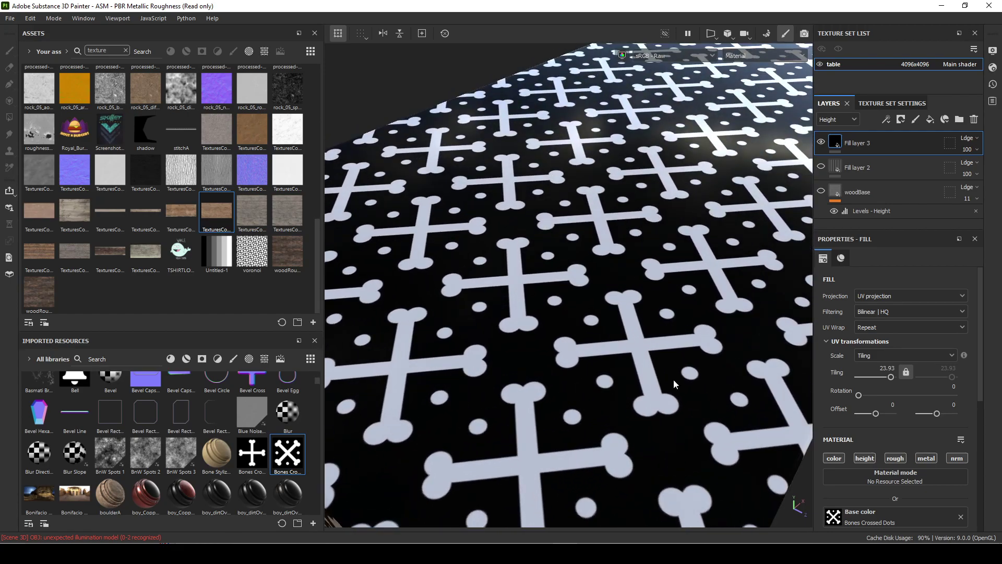
scroll(674, 385, "down", 7)
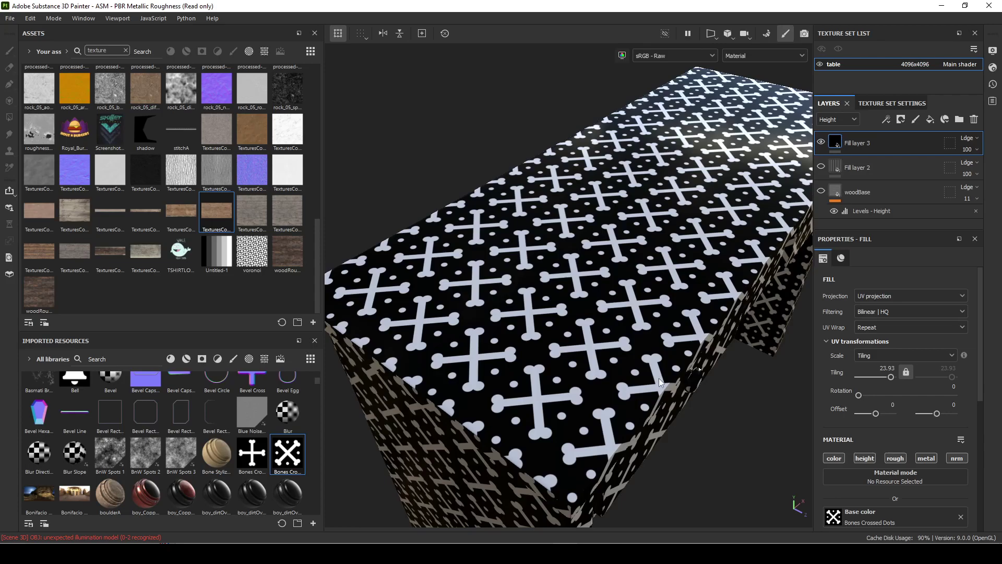
left_click_drag(491, 360, 521, 314, "alt")
right_click_drag(493, 321, 652, 387, "alt")
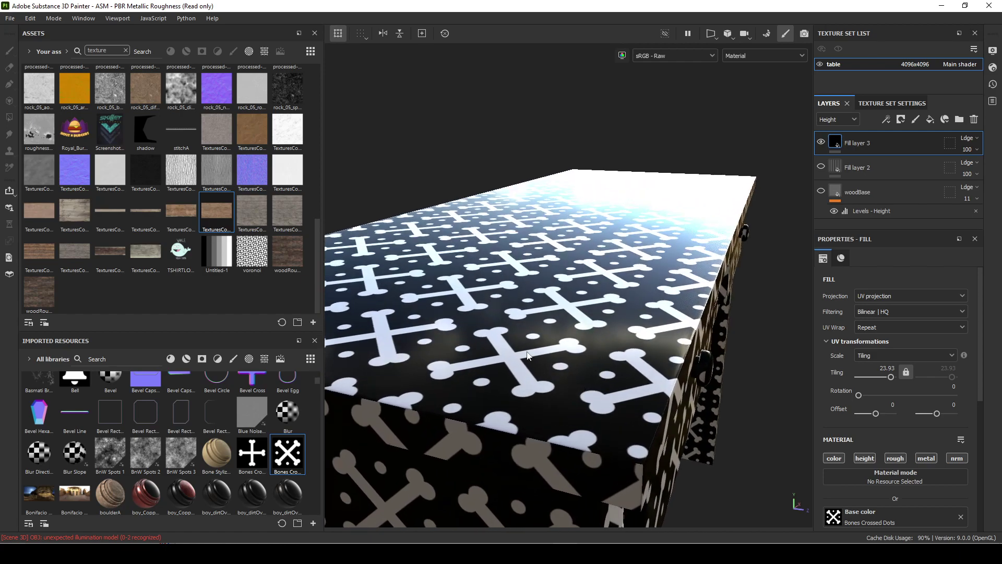
left_click_drag(638, 394, 563, 351, "alt")
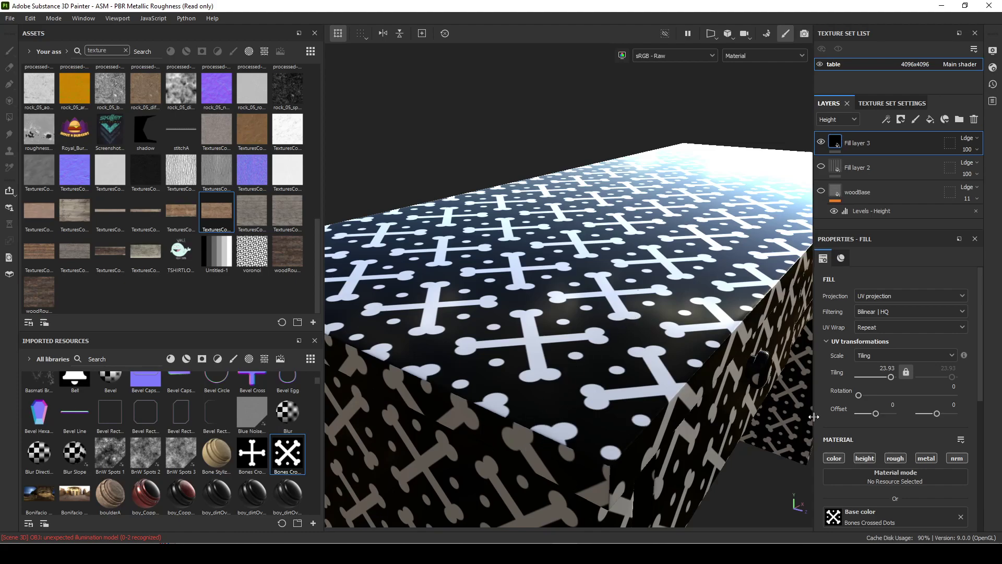
scroll(932, 496, "down", 5)
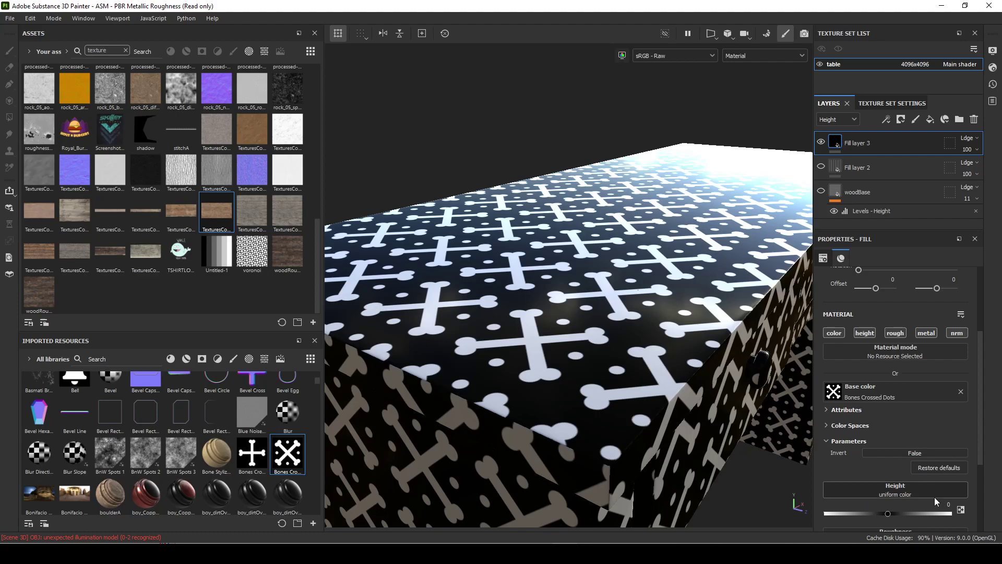
scroll(934, 500, "down", 3)
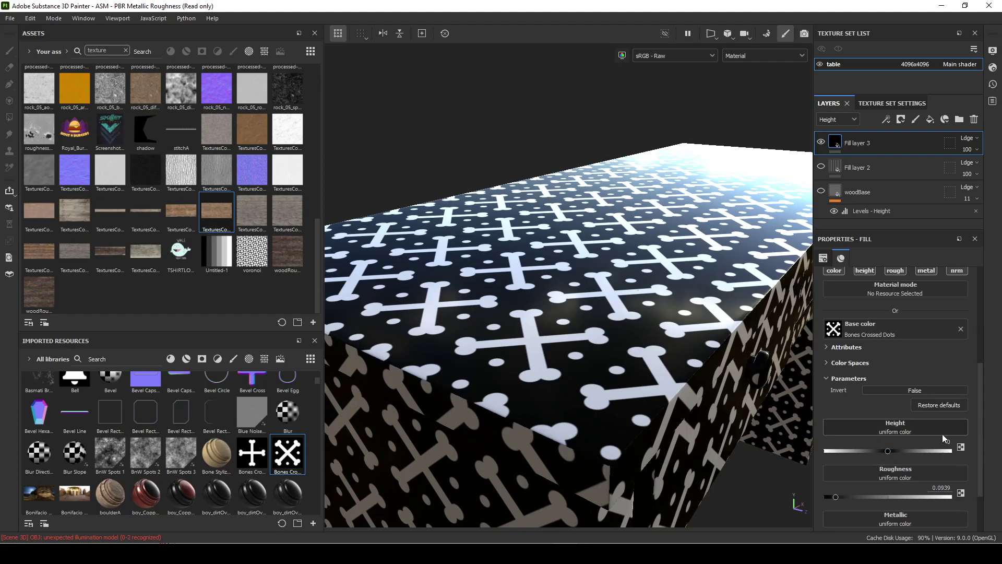
scroll(935, 485, "down", 3)
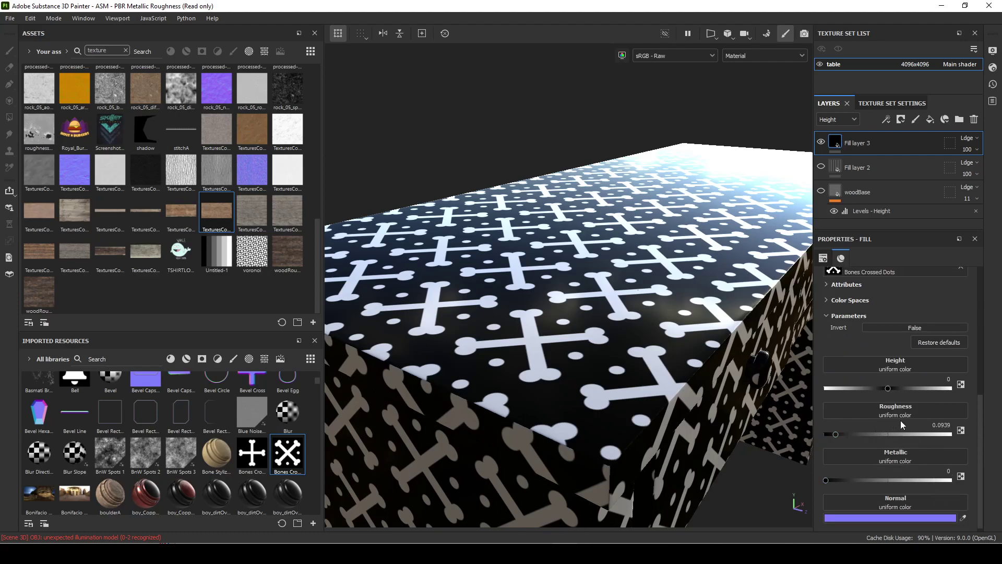
scroll(890, 389, "up", 4)
scroll(912, 460, "down", 4)
left_click_drag(286, 458, 886, 423)
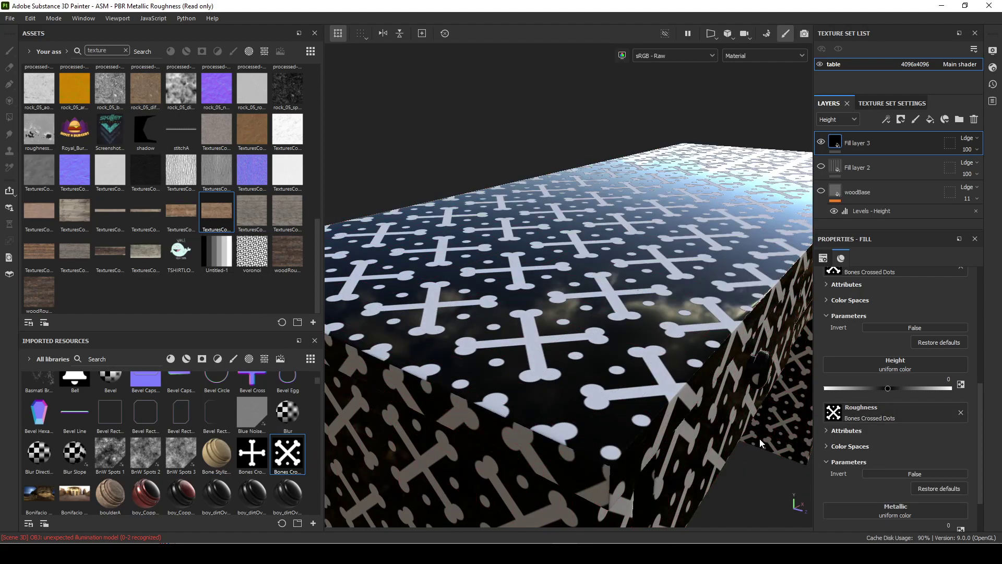
- Check the bone pattern's reflections on the tabletop and replace the roughness texture with the Untitled-1 grayscale gradient
left_click_drag(762, 444, 792, 483, "alt")
mouse_move(532, 383)
left_mouse_down("alt")
mouse_move(606, 416)
mouse_move(701, 429)
mouse_move(615, 377)
mouse_move(522, 373)
left_mouse_up("alt")
middle_click_drag(624, 400, 542, 463, "alt")
right_click_drag(541, 463, 768, 467, "alt")
middle_click_drag(687, 423, 476, 495, "alt")
middle_click_drag(522, 397, 548, 377, "alt")
scroll(548, 377, "down", 2)
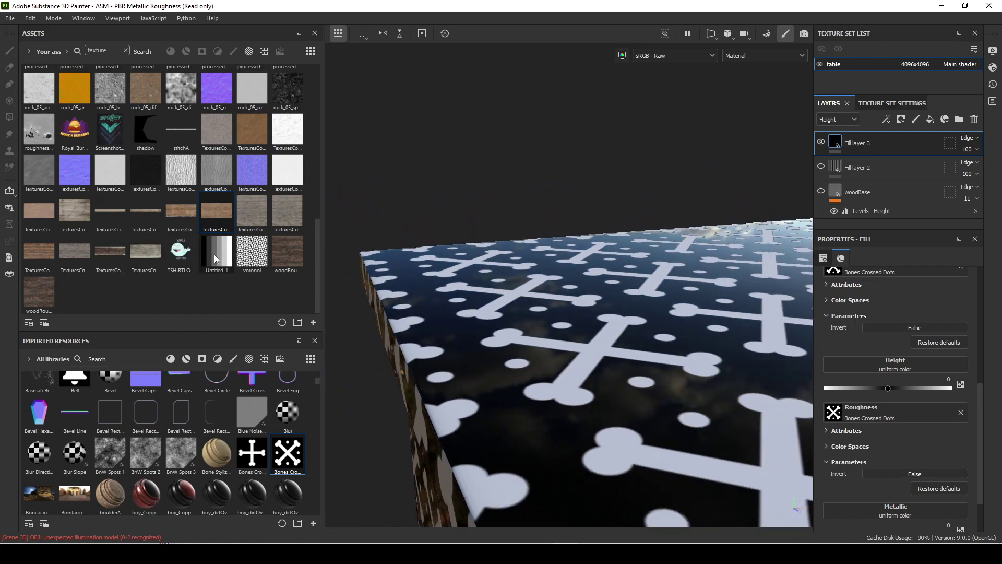
left_click_drag(219, 255, 870, 410)
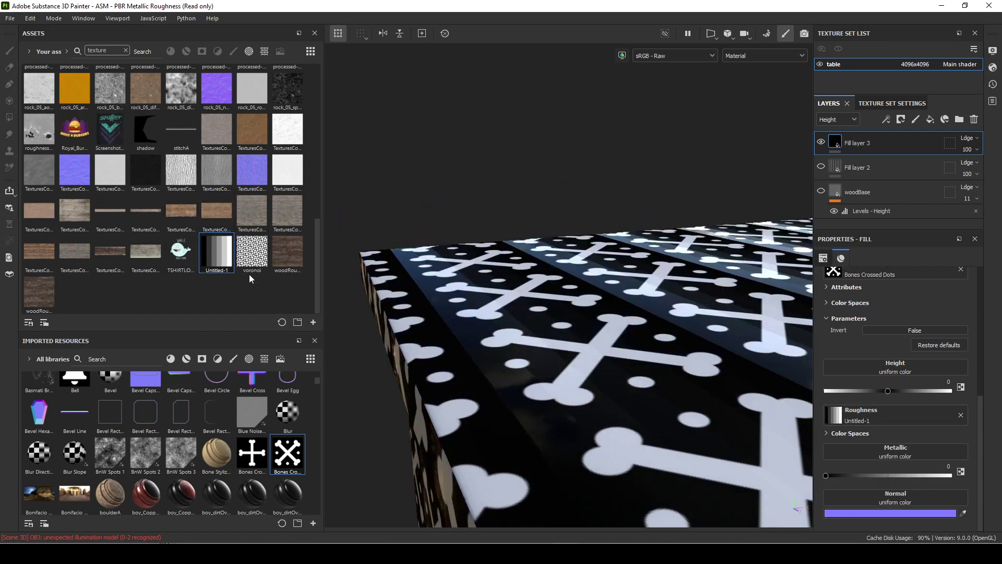
- Replace the base color texture with Untitled-1 and inspect how its grayscale stripes reflect light across the tabletop
mouse_move(207, 248)
left_mouse_down()
mouse_move(764, 468)
mouse_move(891, 378)
mouse_move(748, 409)
mouse_move(100, 259)
mouse_move(221, 260)
left_mouse_up()
scroll(920, 463, "up", 2)
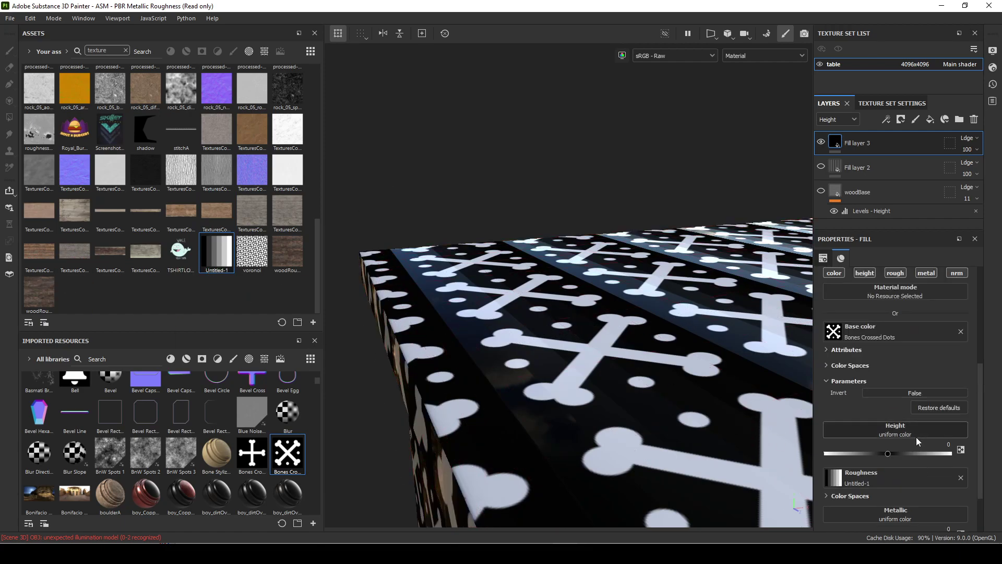
left_click_drag(217, 253, 871, 338)
left_click_drag(483, 368, 451, 301, "alt")
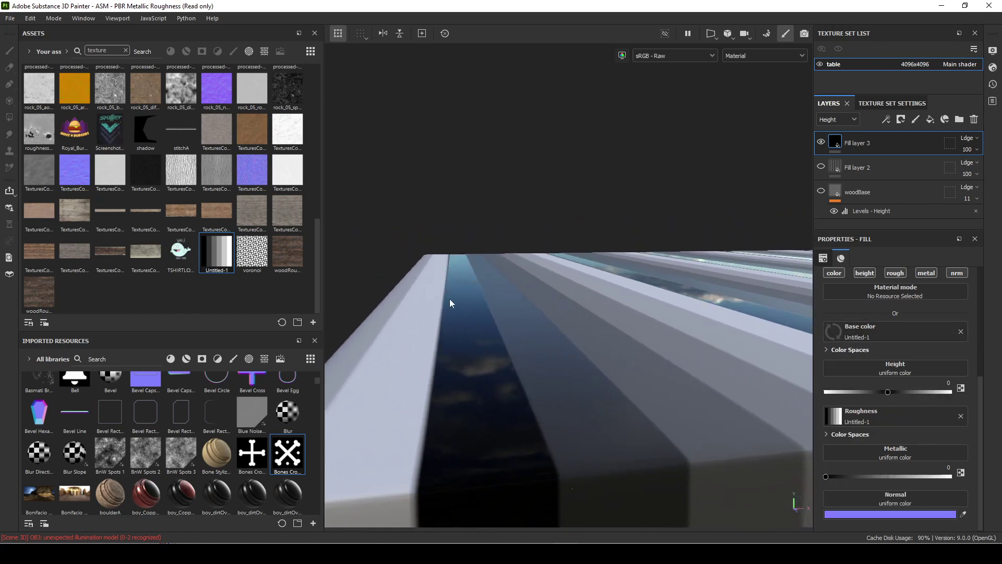
left_click_drag(553, 407, 570, 391, "alt")
middle_click_drag(571, 398, 526, 364, "alt")
left_click_drag(526, 365, 461, 354, "alt")
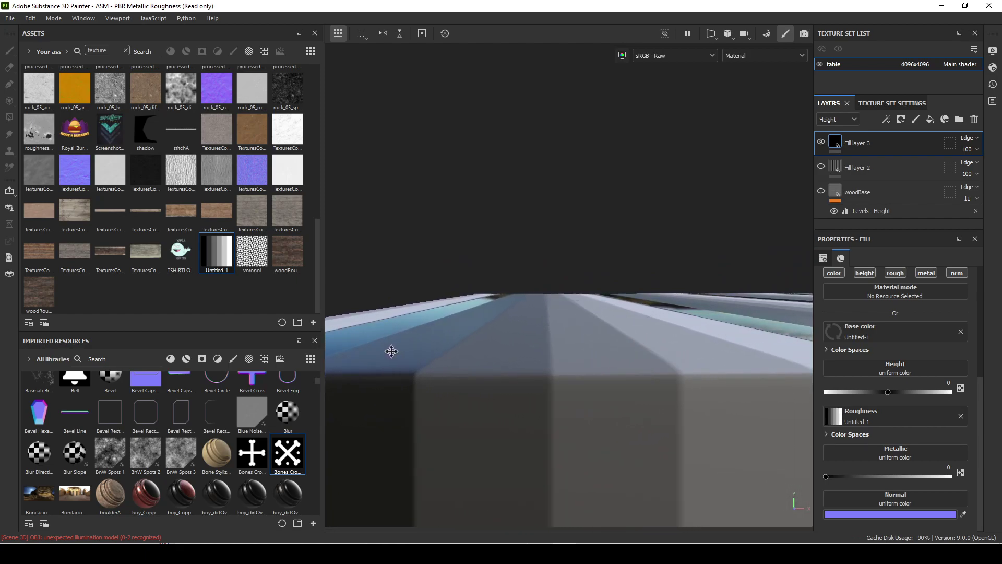
left_click_drag(392, 351, 613, 410, "alt")
left_click_drag(656, 499, 523, 422, "alt")
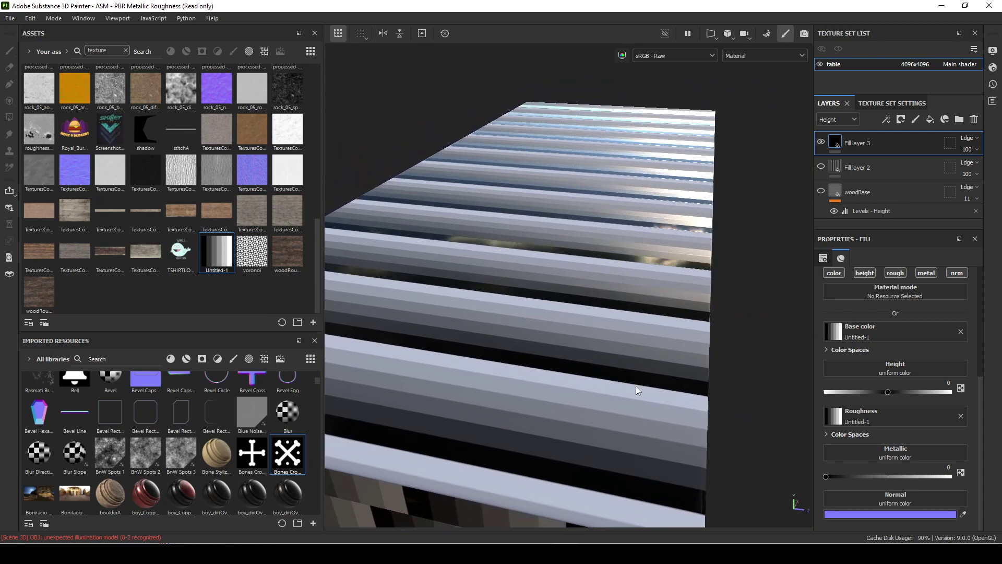
- Clear the Untitled-1 texture from the roughness and base color of Fill layer 3 and delete that layer
left_click_drag(649, 393, 495, 368, "alt")
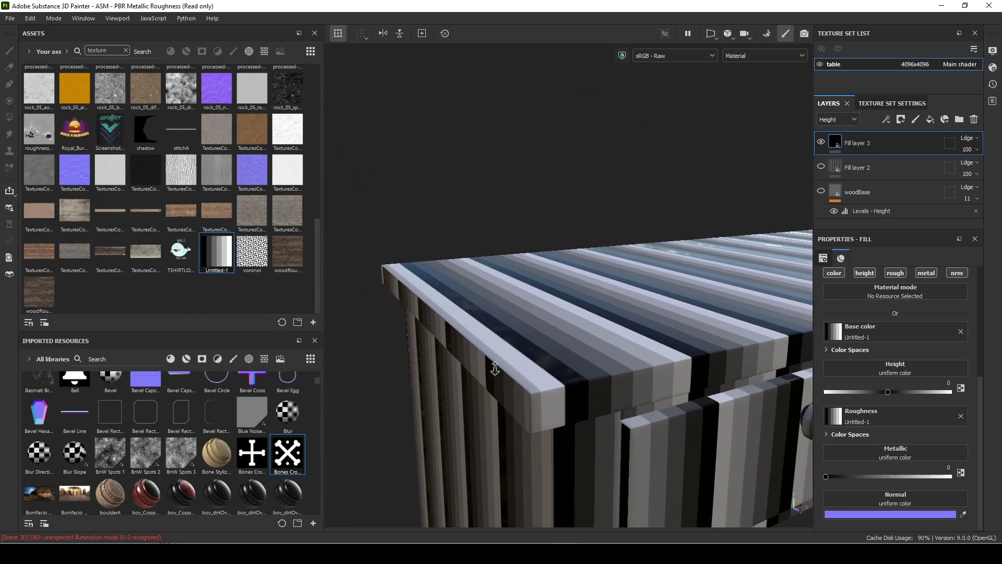
right_click_drag(495, 369, 653, 445, "alt")
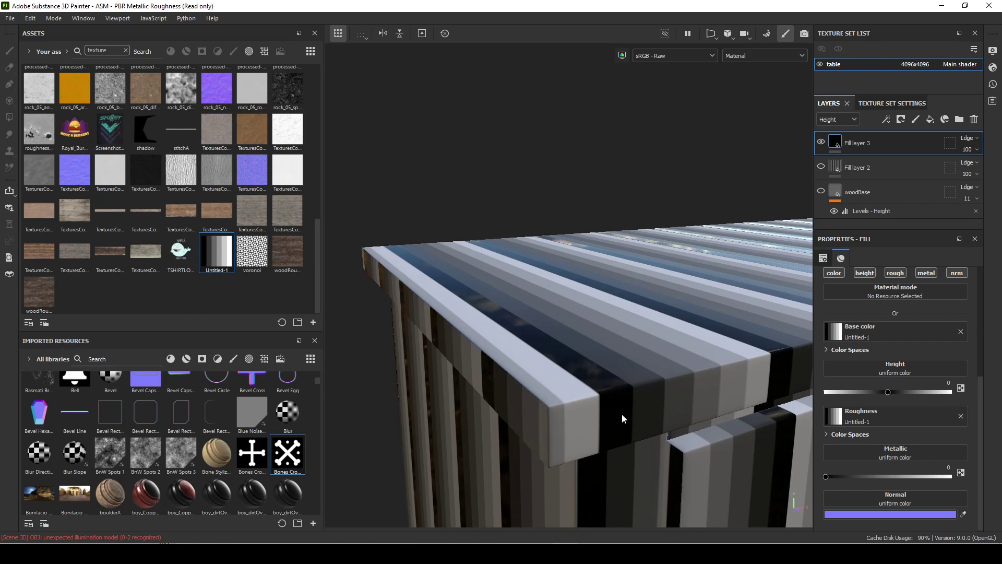
left_click(961, 416)
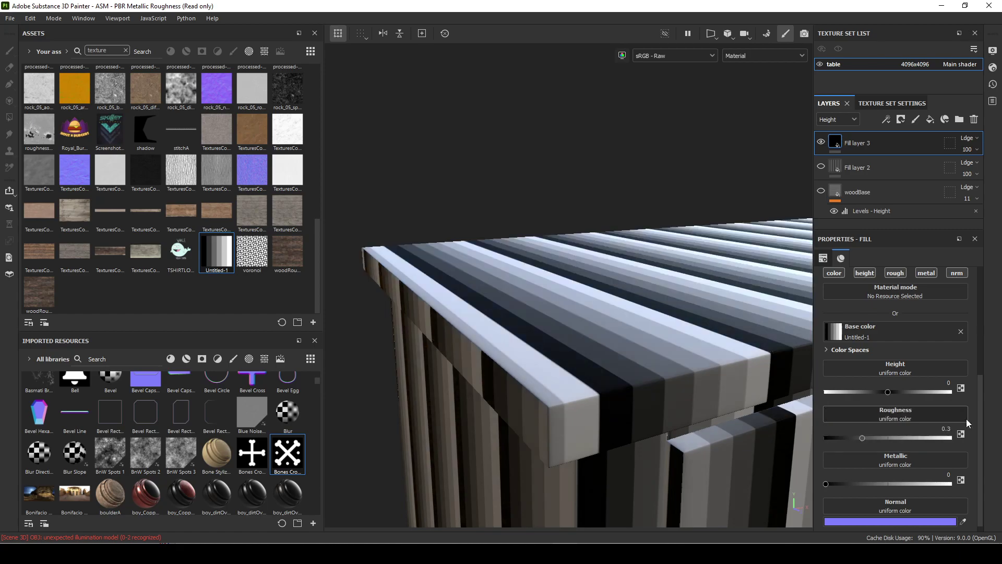
left_click(961, 331)
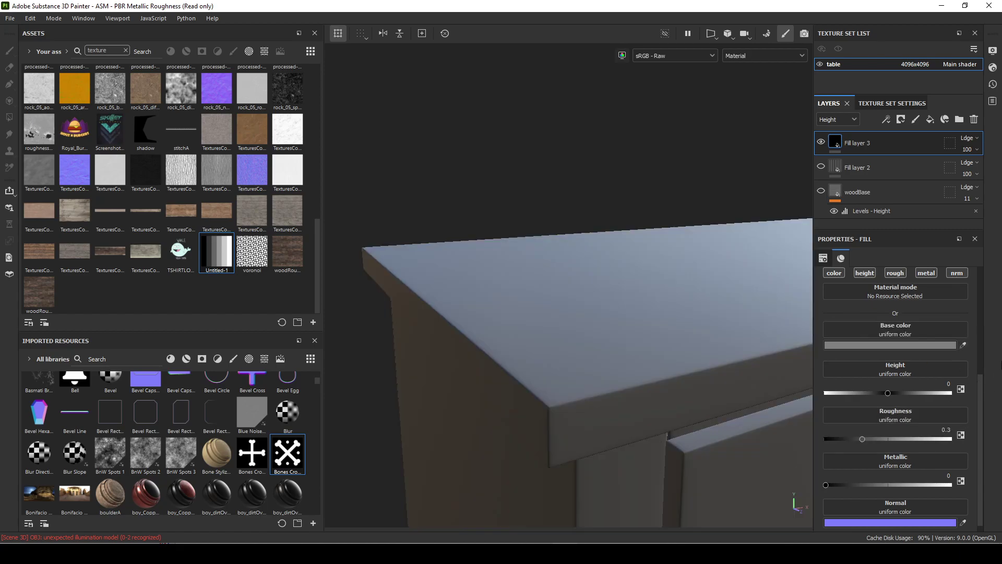
left_click(974, 120)
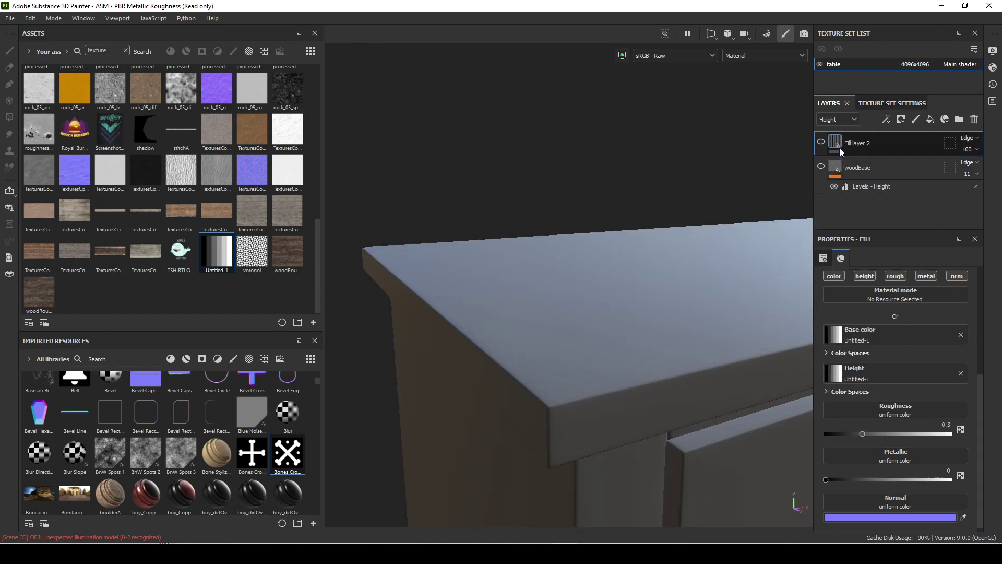
- Select the woodBase layer, make it visible, and inspect how the wooden tabletop reflects light
left_click(867, 168)
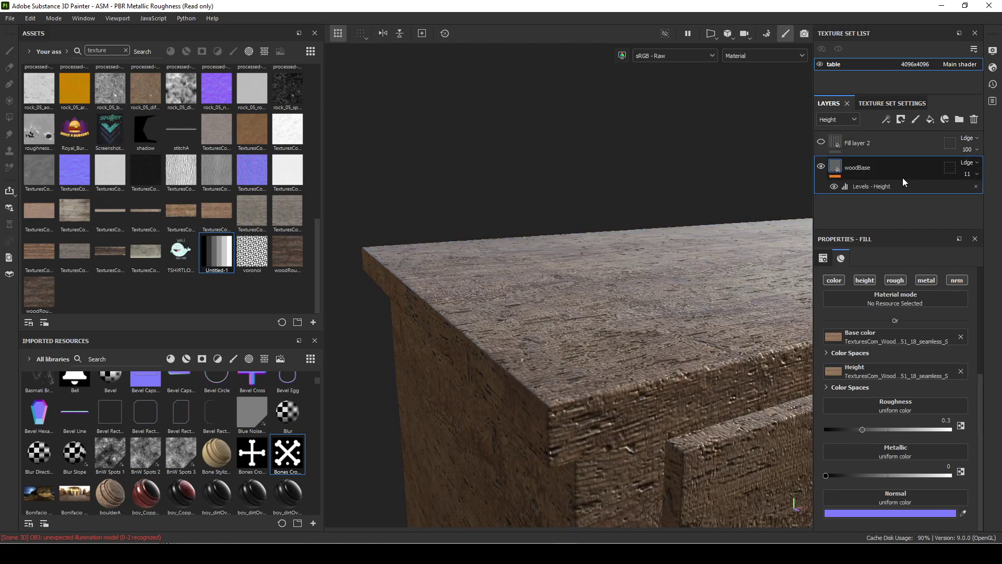
left_click_drag(472, 351, 563, 350, "alt")
right_click_drag(563, 350, 631, 377, "shift")
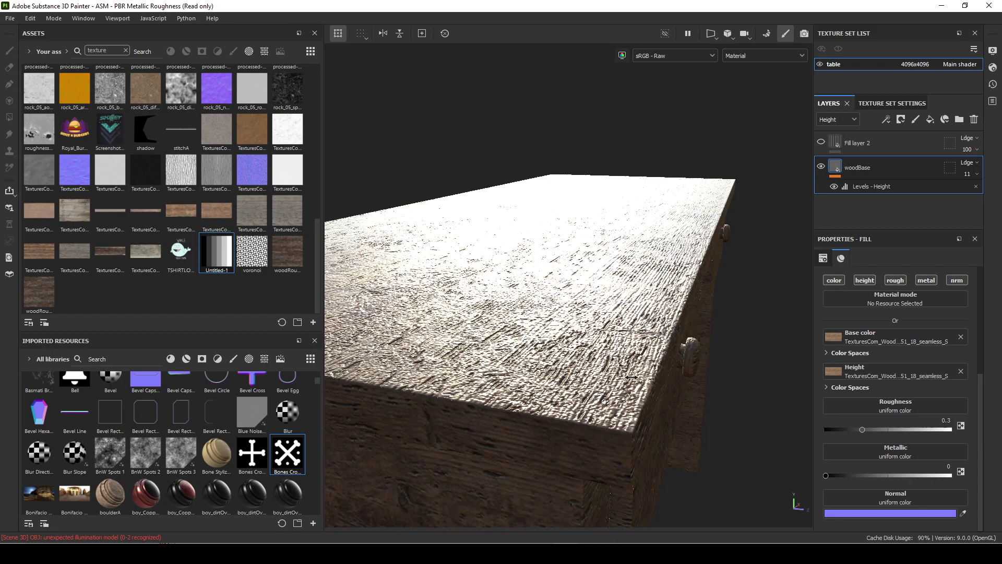
left_click_drag(672, 377, 626, 371, "alt")
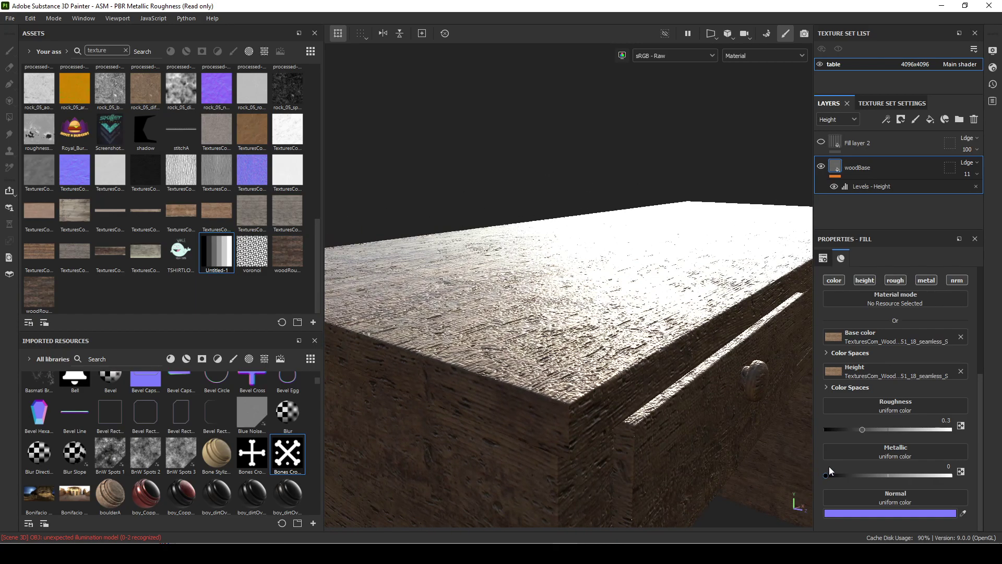
- Set the woodBase layer's roughness to 0 and inspect the tabletop reflections from several angles
mouse_move(863, 429)
left_mouse_down()
mouse_move(744, 401)
mouse_move(860, 429)
left_mouse_up()
left_click_drag(624, 431, 619, 395, "alt")
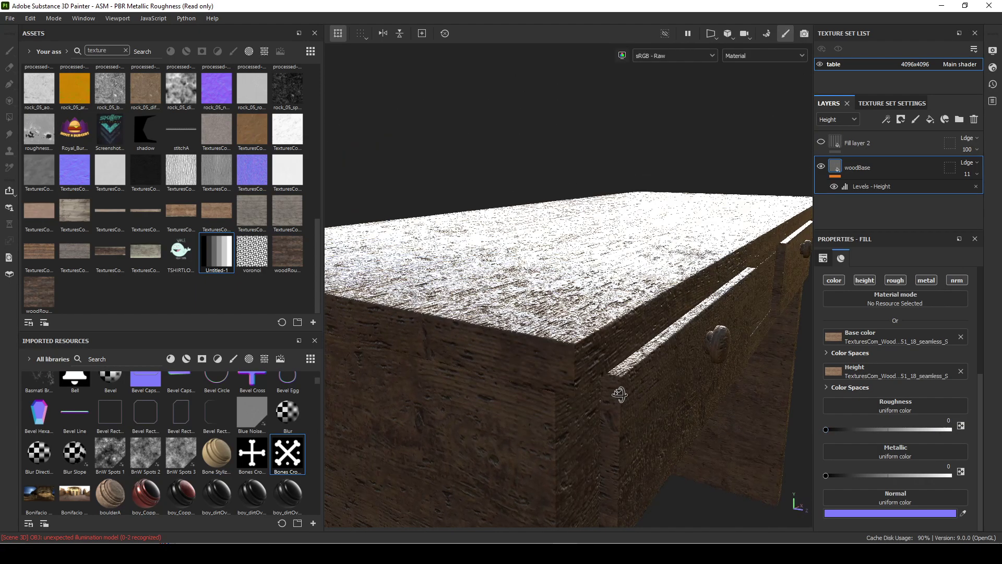
right_click_drag(556, 376, 629, 348, "shift")
left_click_drag(629, 347, 600, 379, "alt")
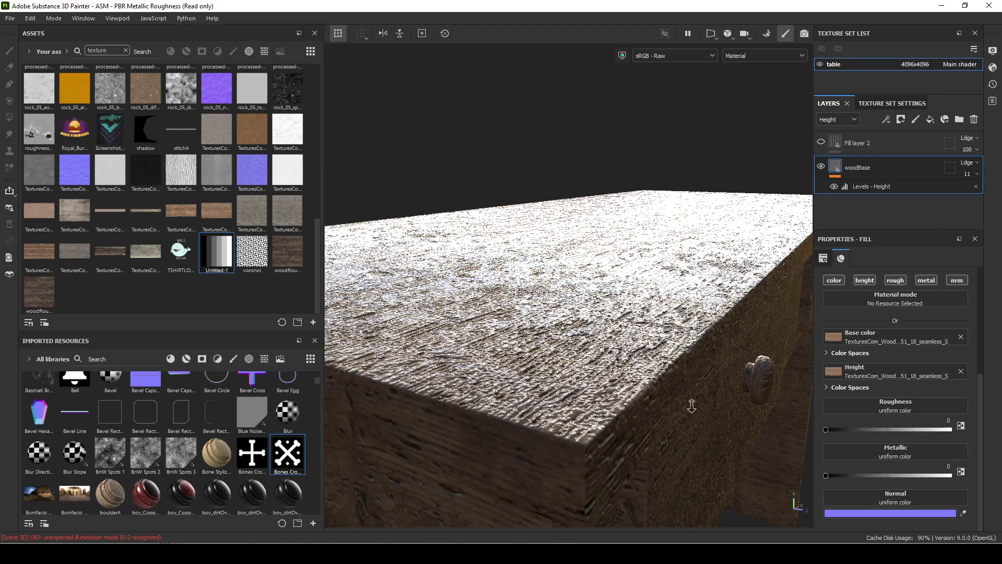
right_click_drag(692, 406, 462, 336, "alt")
left_click_drag(462, 336, 473, 361, "alt")
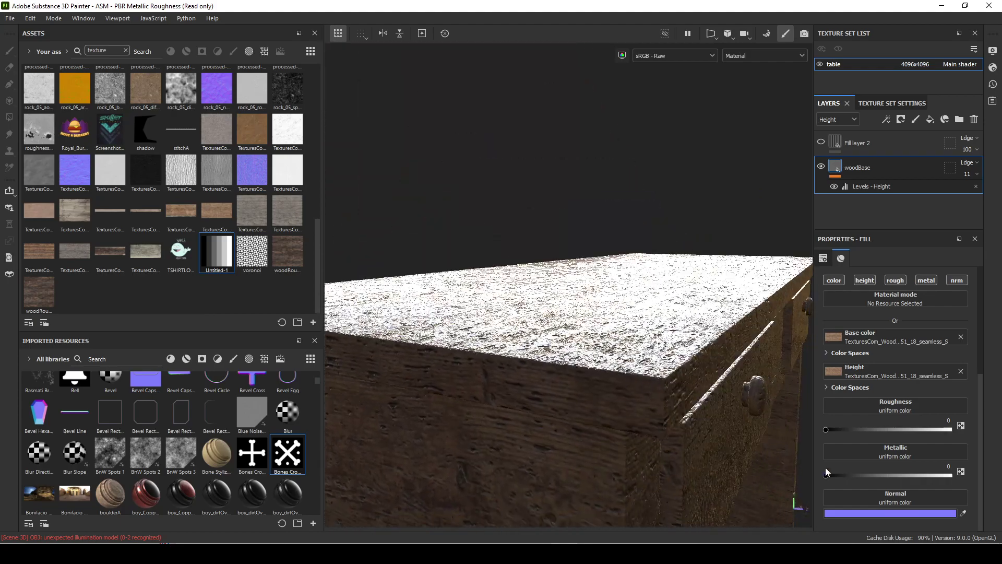
- Try woodBase roughness values of 0.0449 and 0.3469 and compare the reflections on the tabletop
mouse_move(827, 432)
left_mouse_down()
mouse_move(840, 432)
mouse_move(829, 431)
left_mouse_up()
left_click_drag(595, 306, 746, 364, "alt")
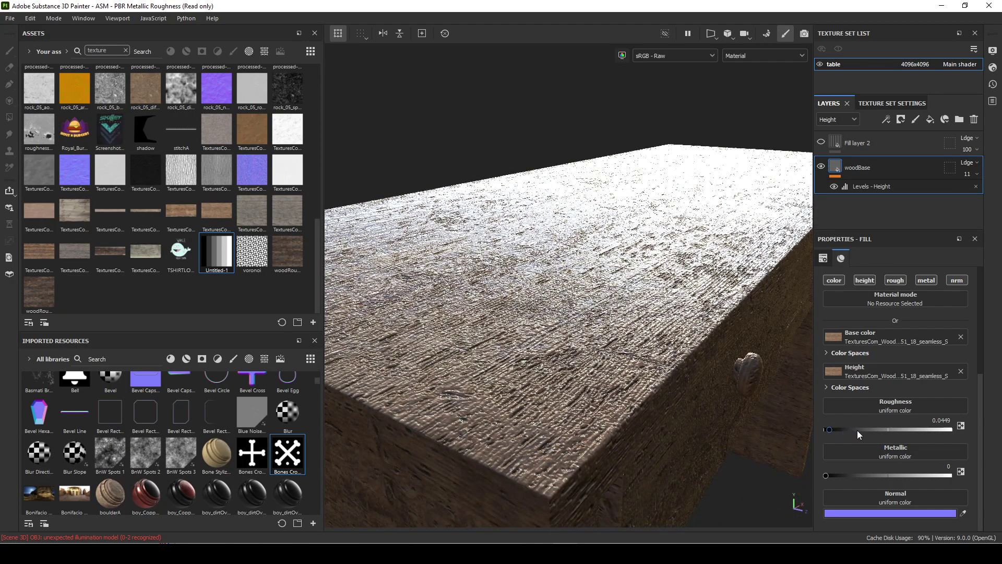
left_click_drag(833, 433, 869, 439)
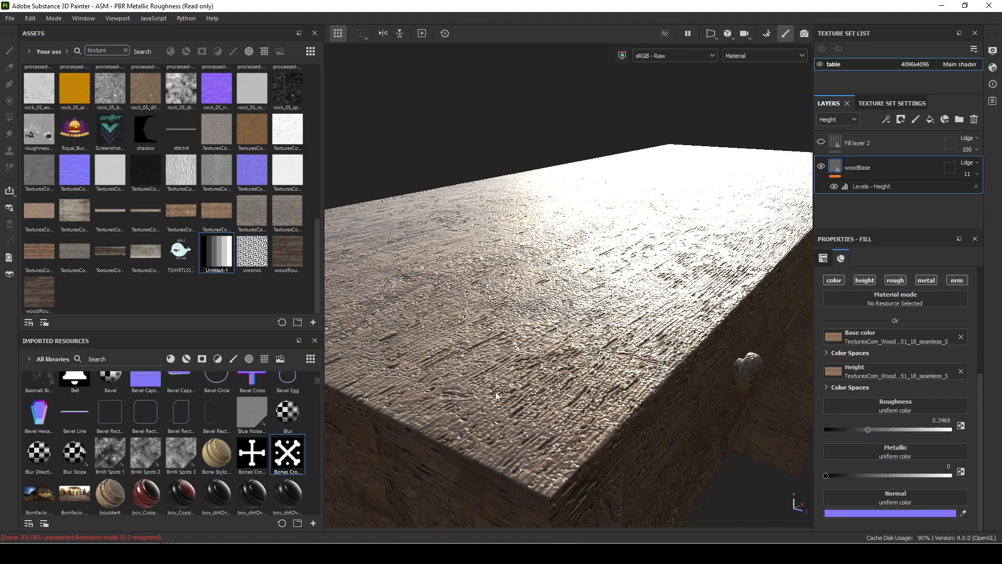
left_click_drag(522, 335, 684, 433, "alt")
right_click_drag(684, 433, 580, 372, "alt")
middle_click_drag(580, 372, 556, 350, "alt")
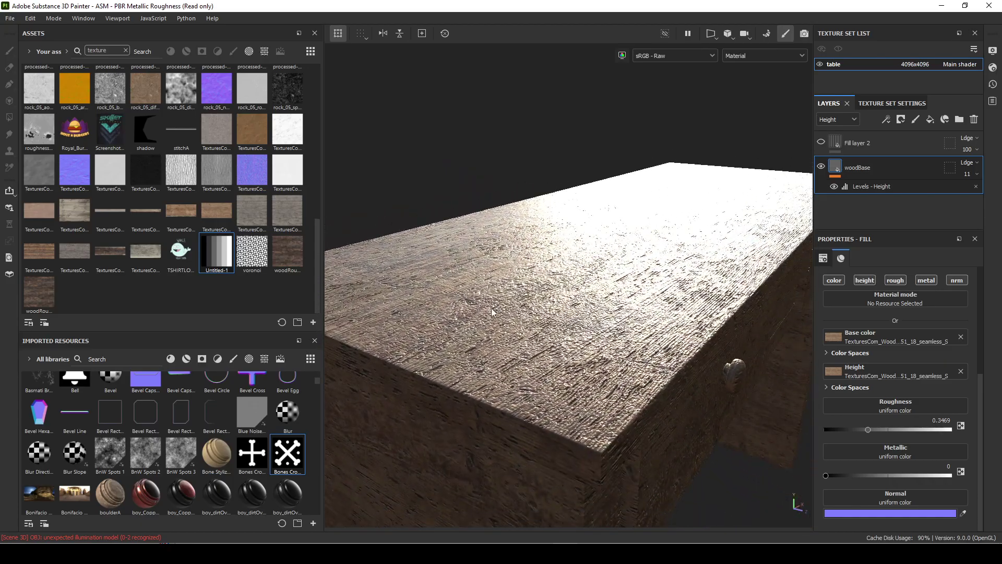
right_click_drag(556, 350, 613, 372, "alt")
left_click_drag(613, 372, 601, 338, "alt")
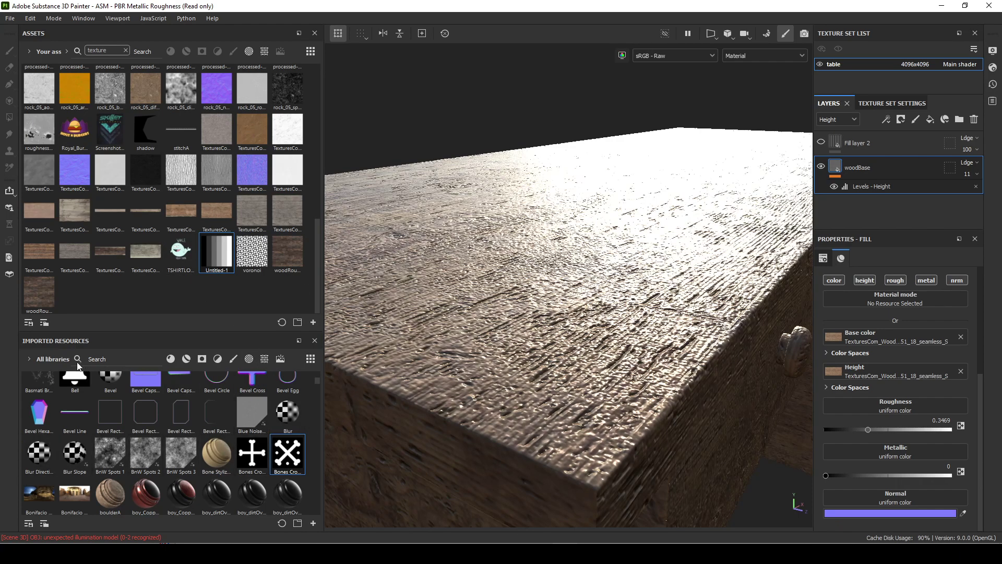
- Limit the imported resources to your own assets and assign the wood texture already used for base color to woodBase's roughness
left_click(30, 358)
left_click(43, 405)
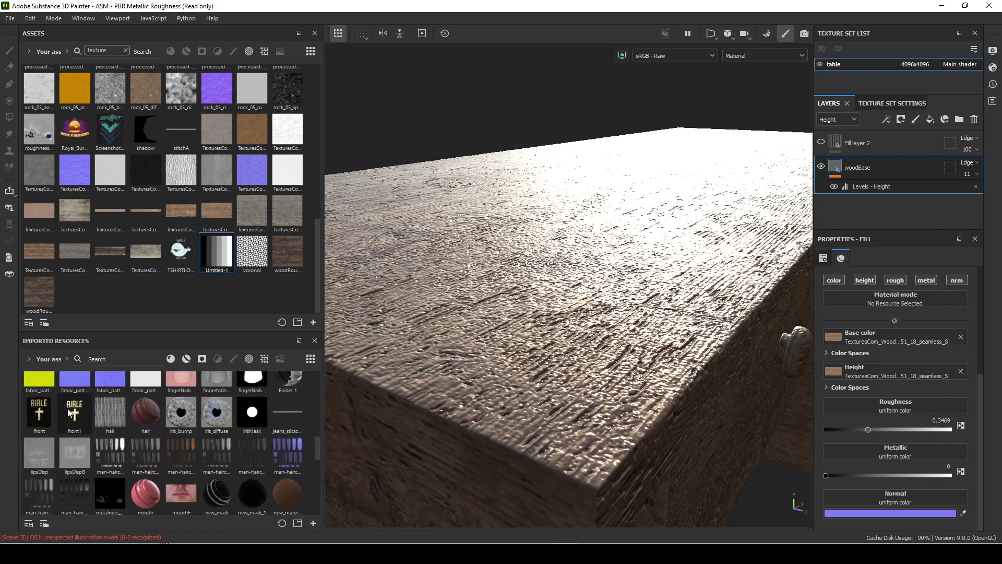
scroll(277, 468, "down", 10)
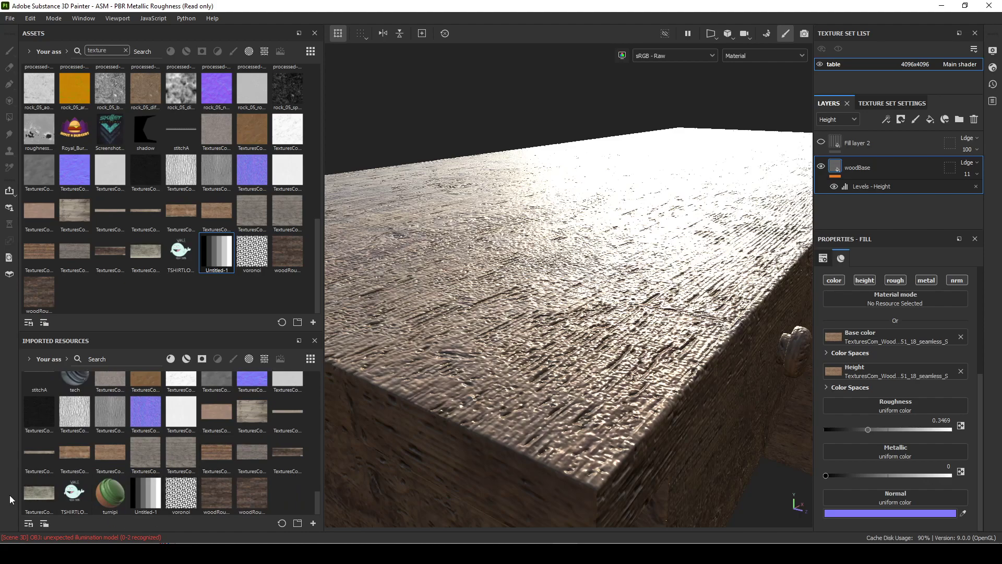
left_click(110, 454)
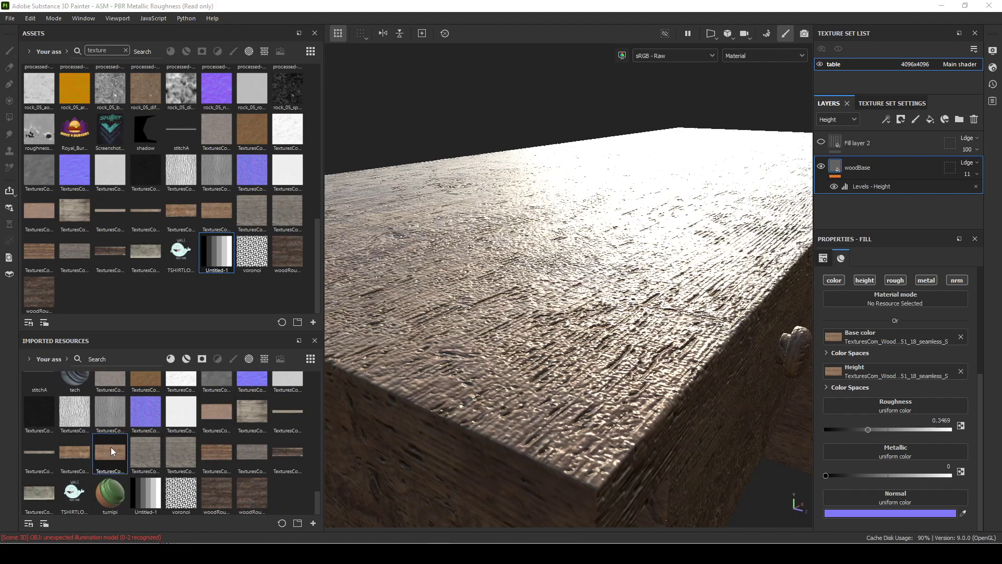
left_click_drag(111, 447, 889, 407)
- Examine how the wood roughness texture varies the light reflections across the tabletop grain and edges
left_click_drag(531, 489, 667, 384, "alt")
mouse_move(668, 383)
right_mouse_down("shift")
mouse_move(694, 384)
mouse_move(674, 385)
right_mouse_up("shift")
left_click_drag(674, 385, 201, 417, "alt")
mouse_move(554, 415)
right_mouse_down("shift")
mouse_move(487, 398)
mouse_move(537, 408)
right_mouse_up("shift")
left_click_drag(537, 408, 366, 403, "alt")
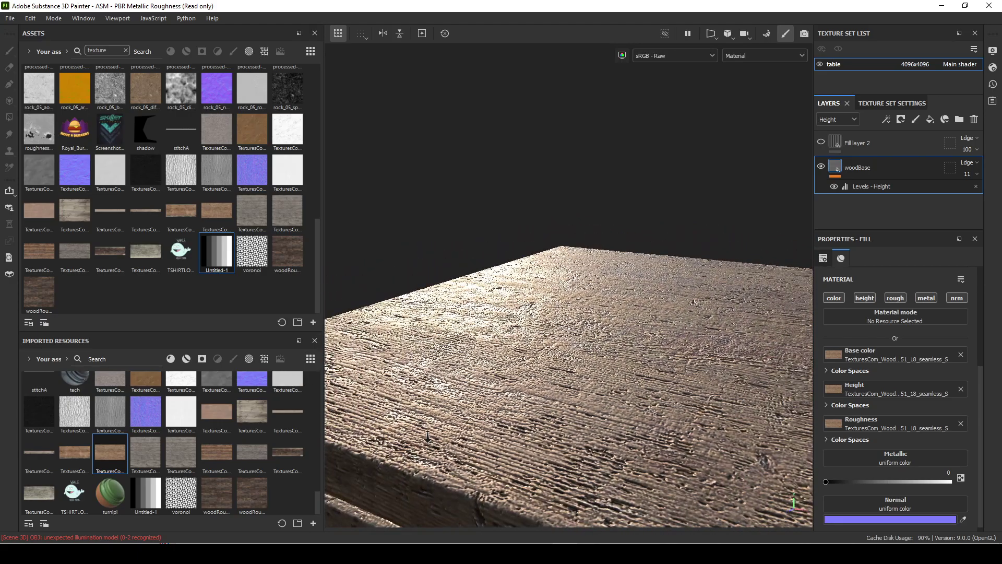
left_click_drag(428, 437, 562, 348, "alt")
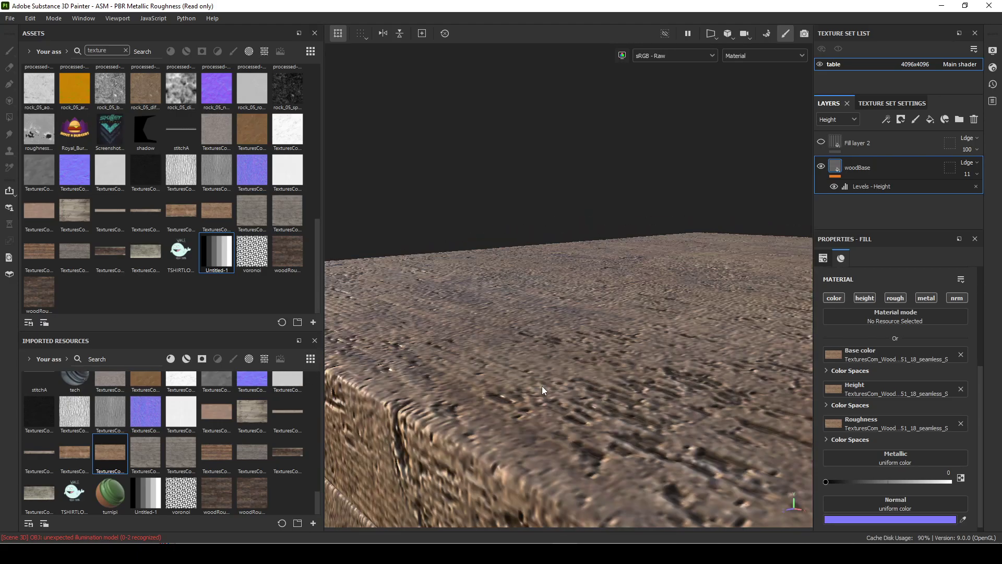
right_click_drag(566, 384, 546, 386, "shift")
left_click_drag(526, 372, 555, 379, "alt")
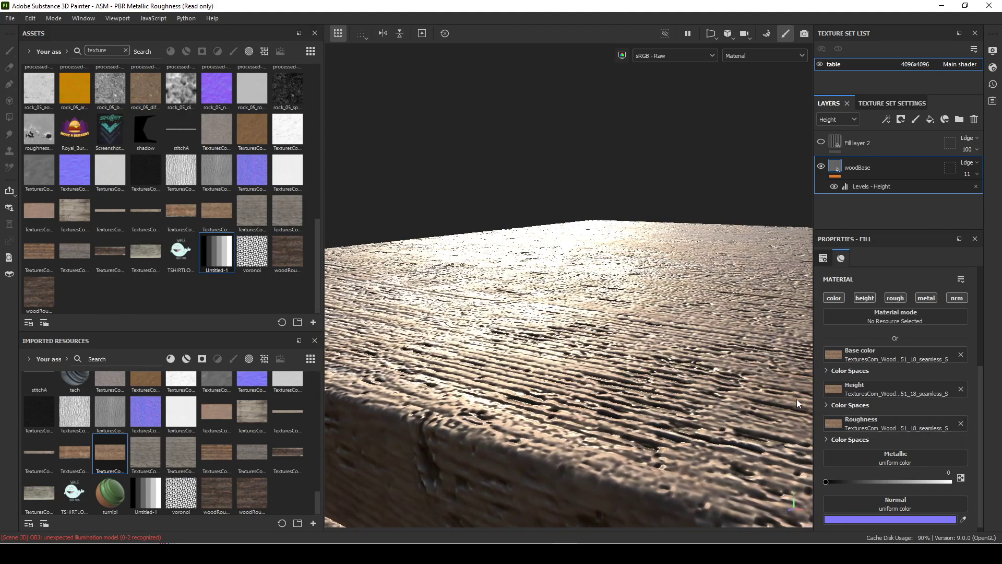
left_click_drag(612, 412, 613, 446, "alt")
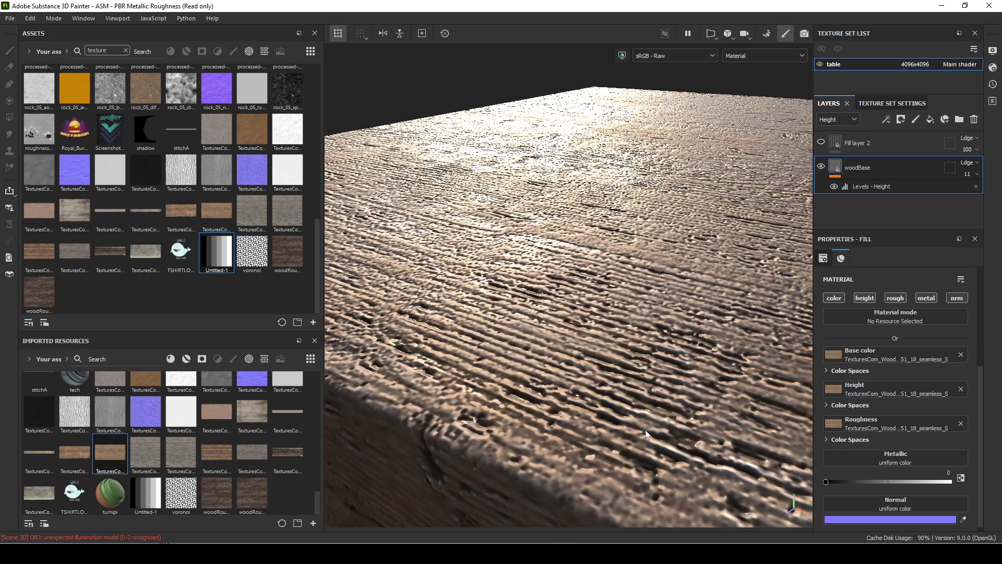
left_click_drag(648, 434, 631, 380, "alt")
middle_click_drag(632, 380, 647, 426, "alt")
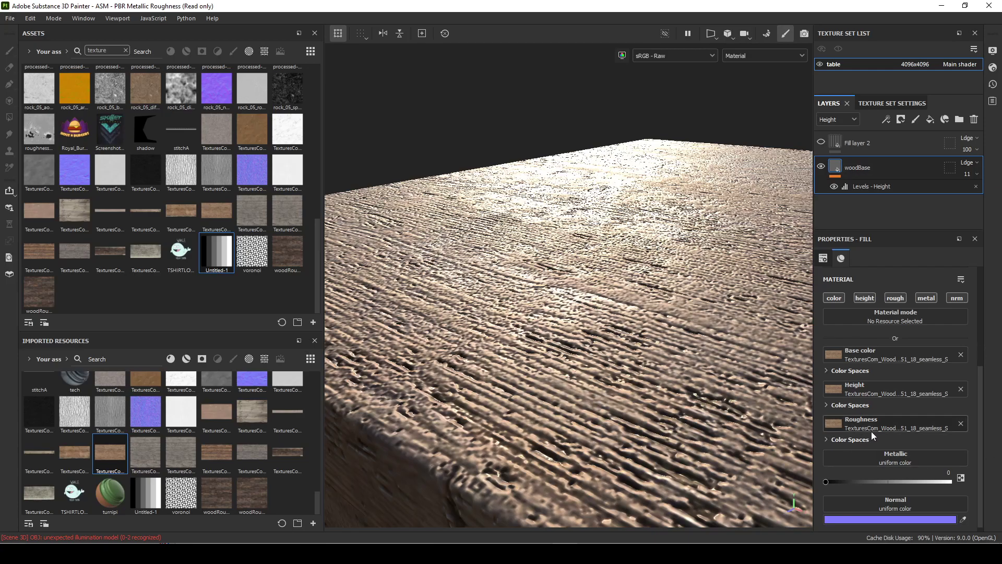
- Display only the Roughness channel in the viewport, inspect the tabletop's grayscale grain, and return to the Material view
left_click(842, 420)
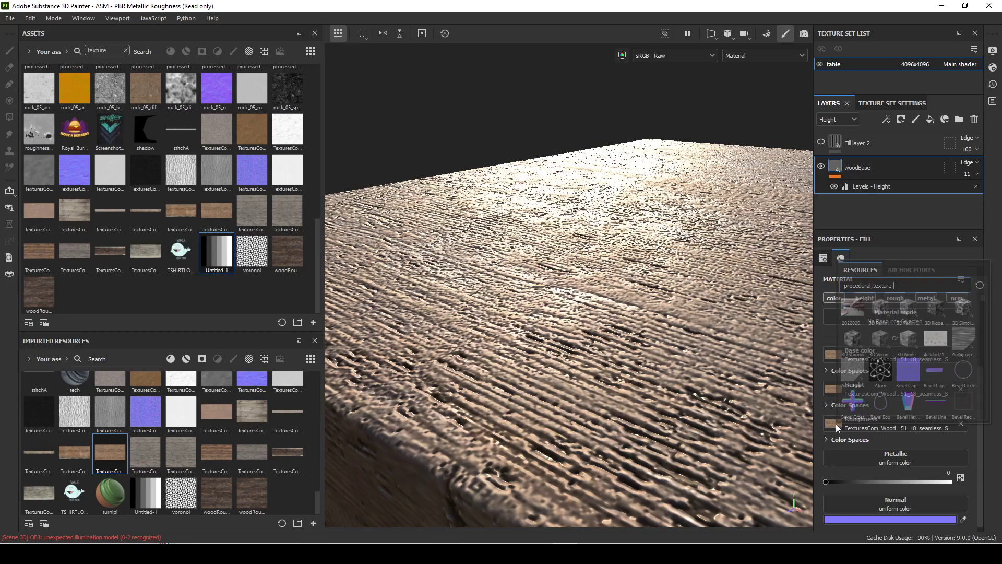
left_click(744, 56)
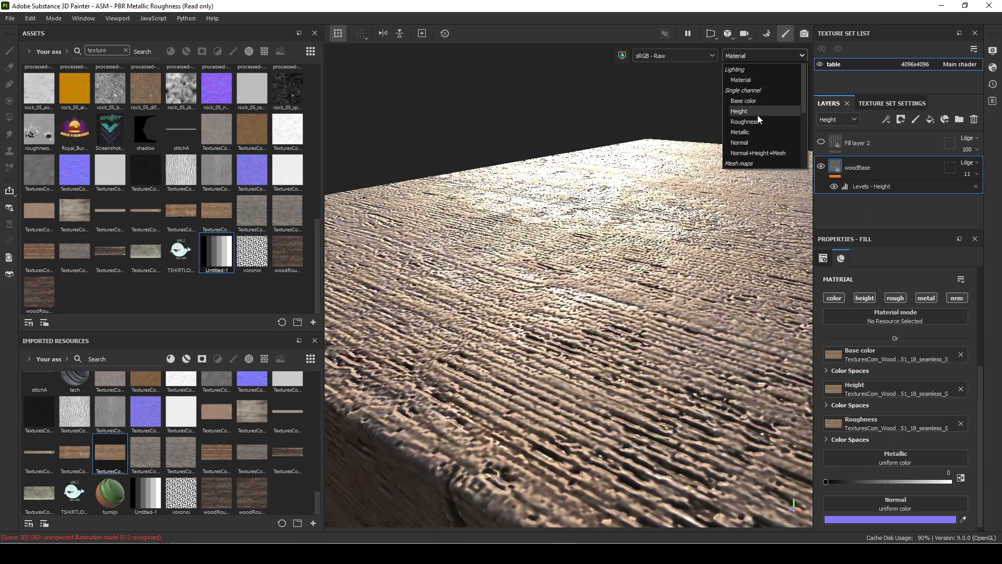
left_click(745, 121)
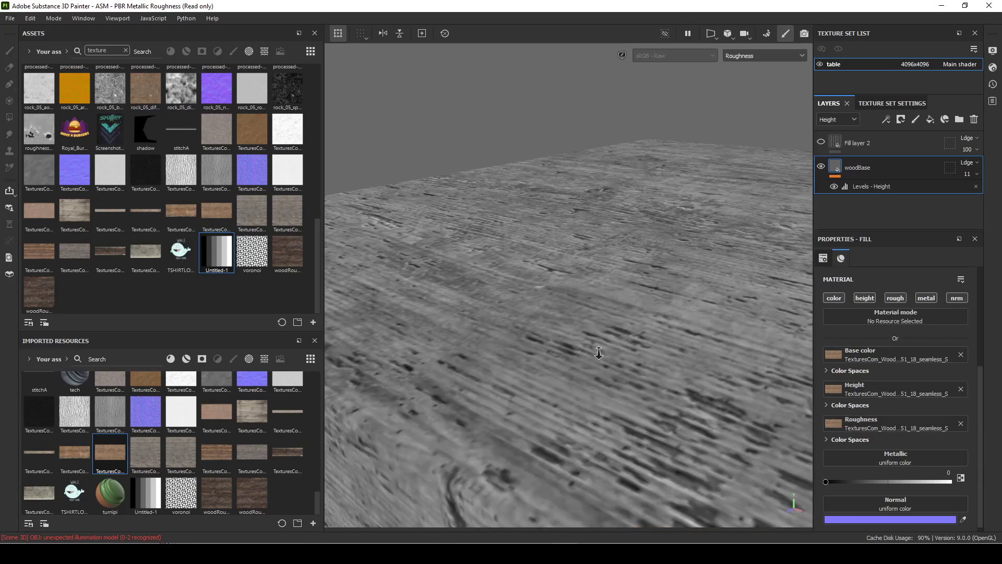
right_click_drag(599, 353, 675, 393, "alt")
left_click_drag(603, 334, 628, 323, "alt")
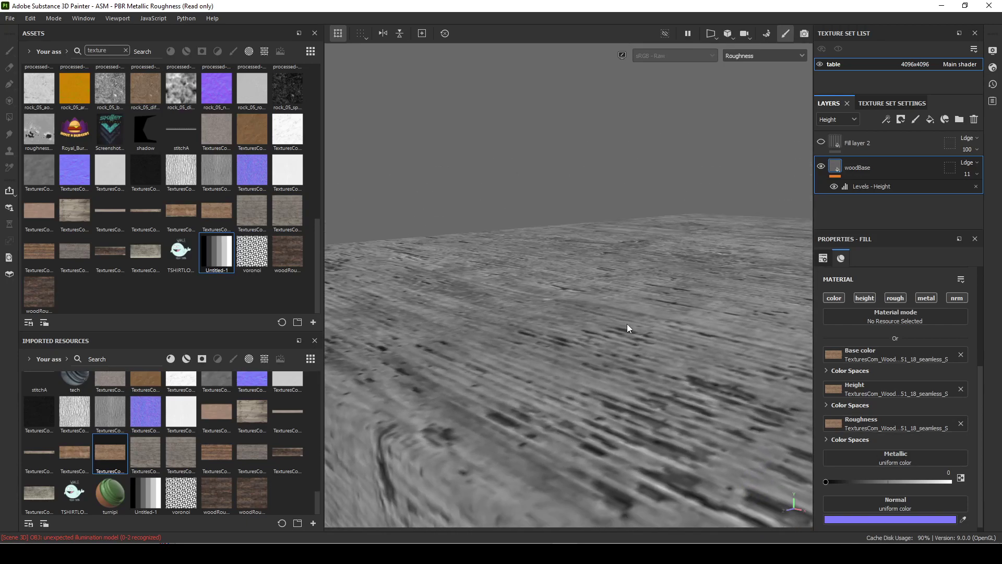
left_click(742, 58)
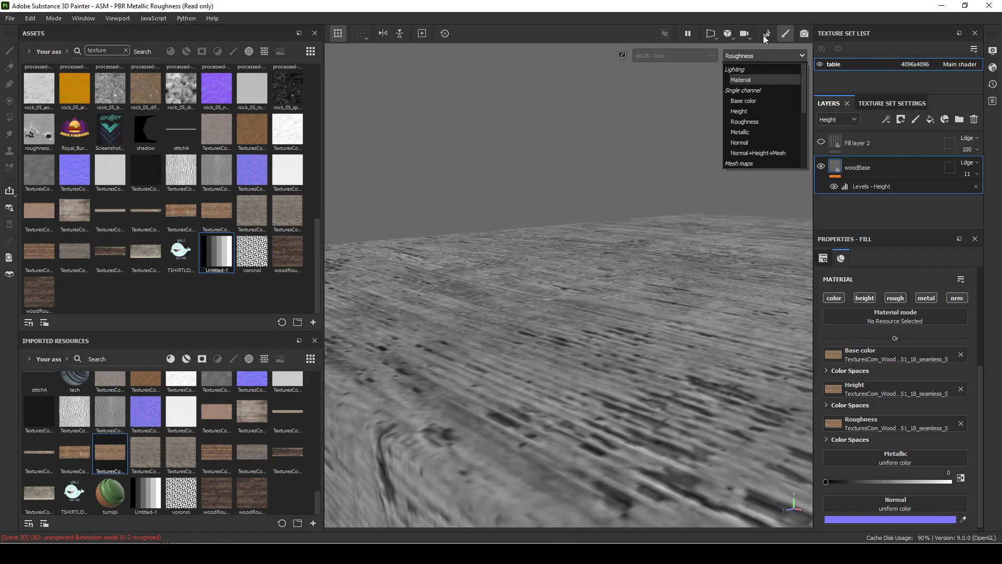
left_click(742, 80)
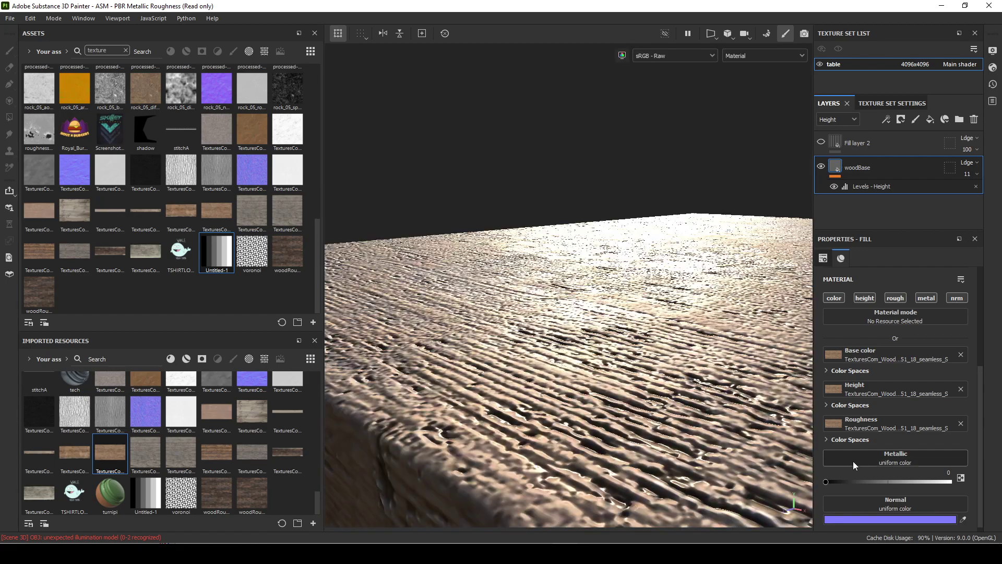
- Add a Levels effect to the woodBase layer and set its affected channel to Roughness
left_click(838, 422)
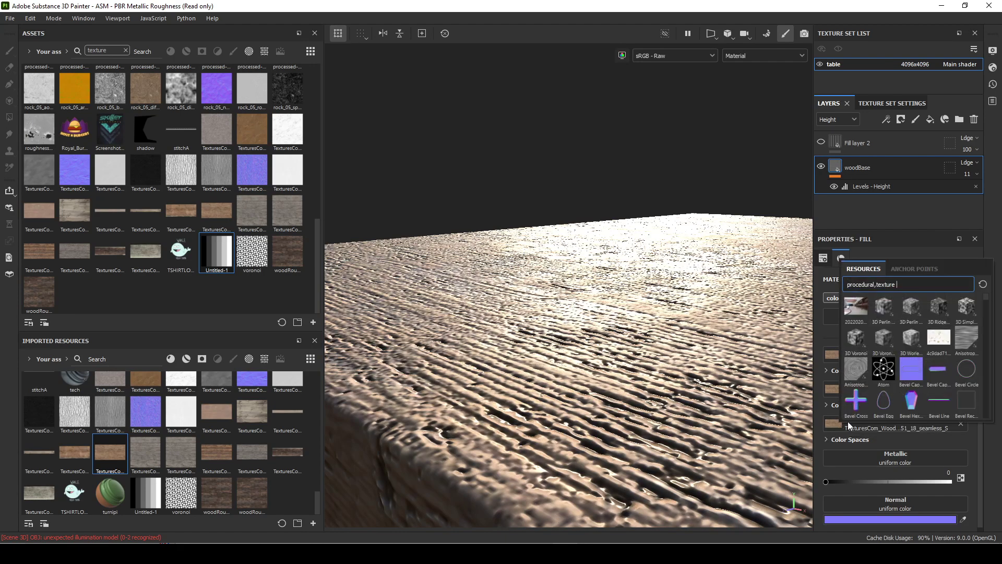
left_click(897, 240)
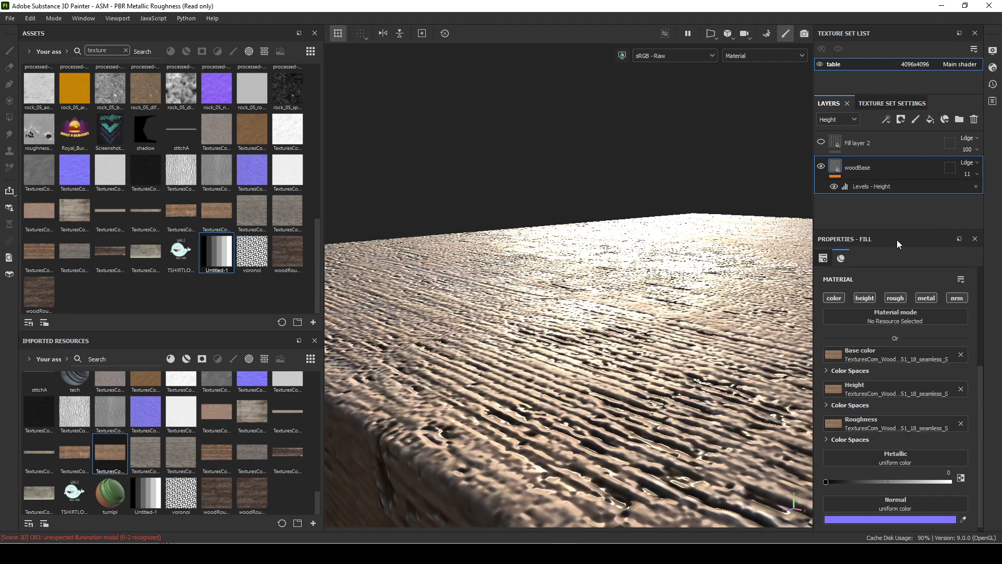
right_click(838, 171)
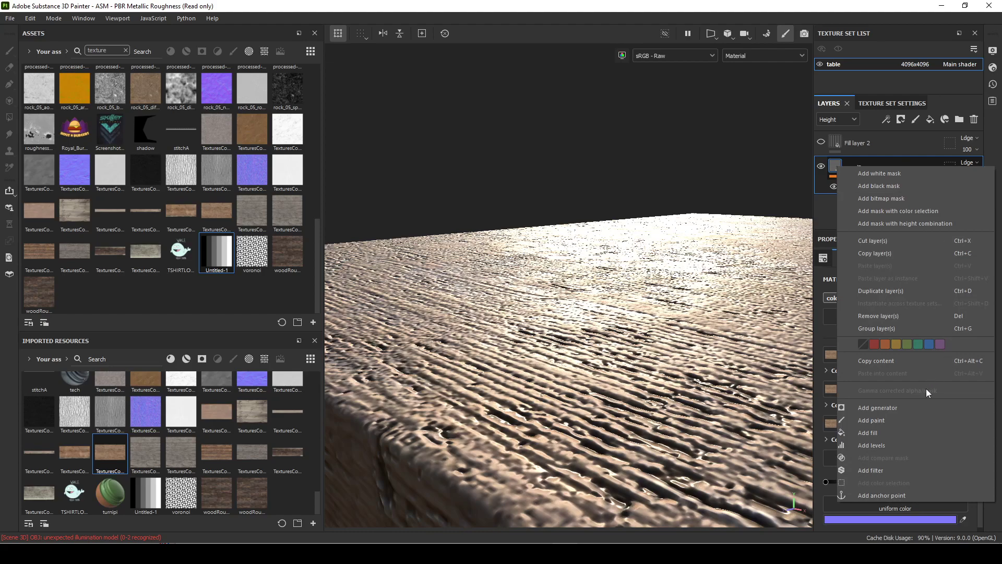
left_click(898, 445)
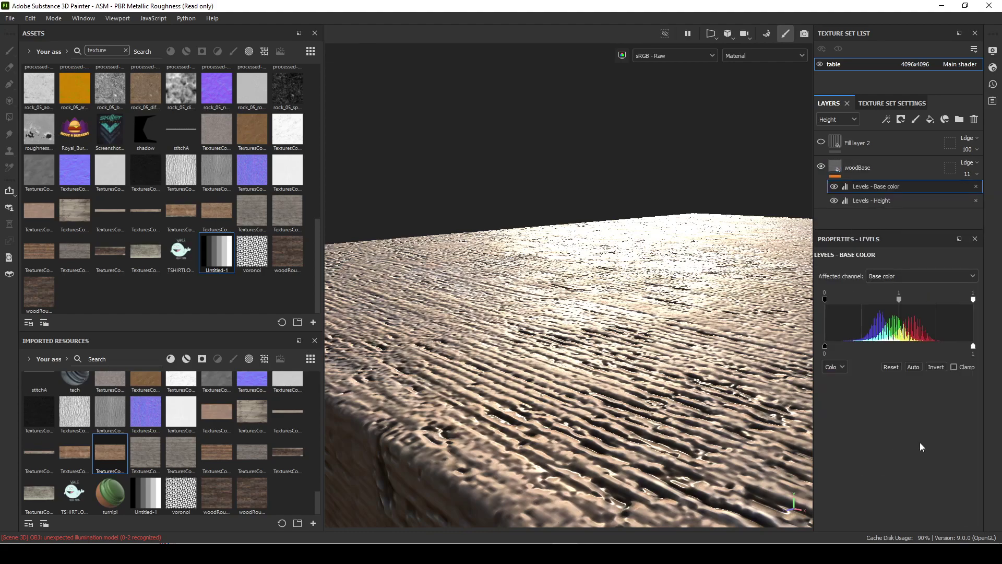
left_click(882, 280)
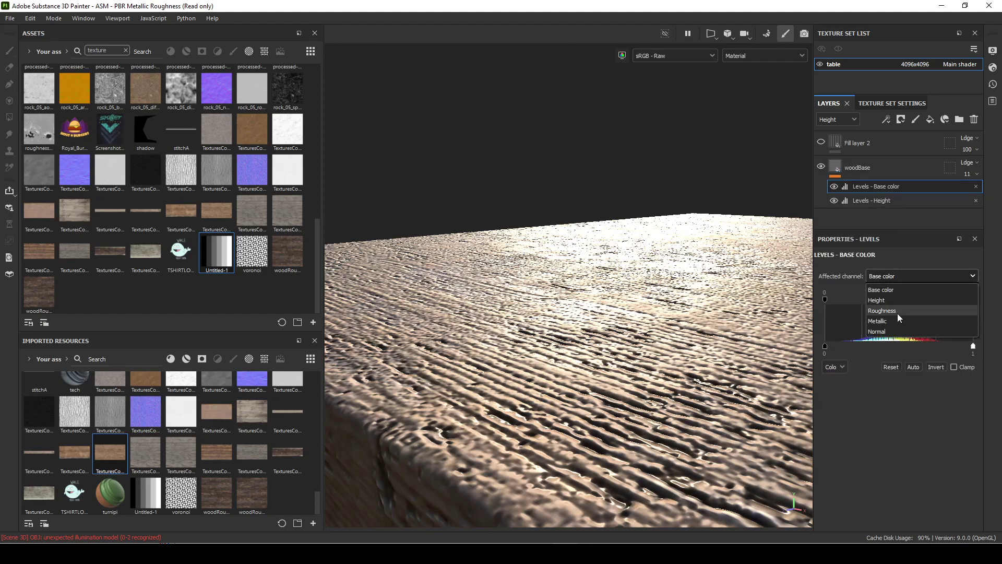
left_click(898, 312)
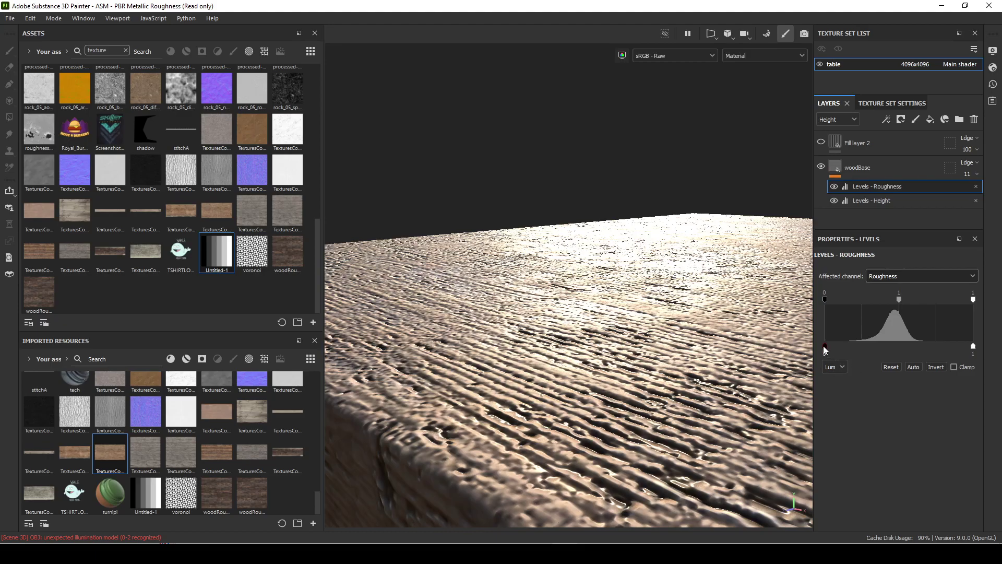
- Try raising the low output level of woodBase's Roughness Levels, check the tabletop reflections, and return it to 0
left_click_drag(826, 347, 854, 356)
mouse_move(731, 344)
left_mouse_down("alt")
mouse_move(702, 356)
mouse_move(718, 348)
left_mouse_up("alt")
left_click_drag(853, 347, 826, 348)
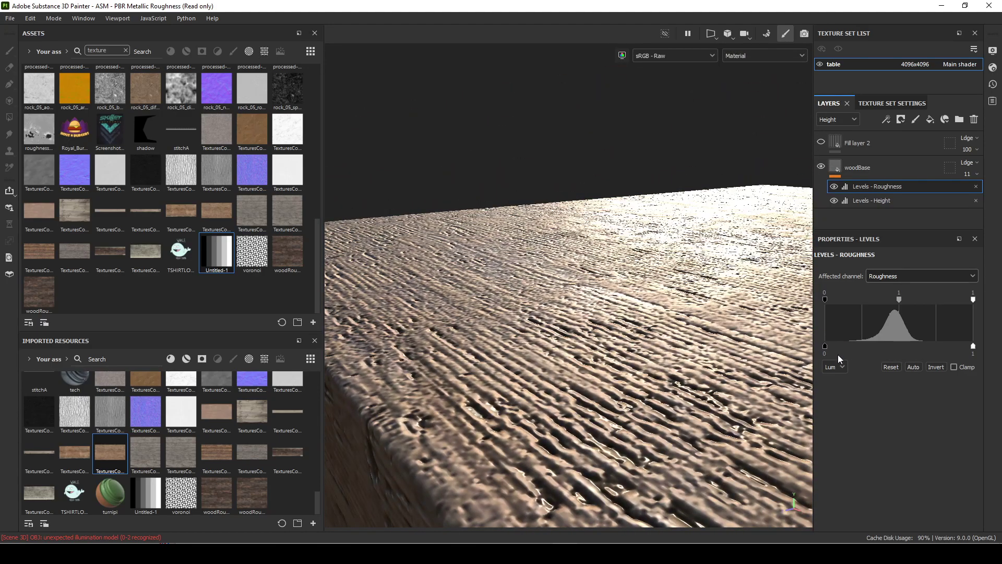
- Invert woodBase's Roughness Levels and inspect the reflections across the tabletop, edges and drawer front
left_click(940, 366)
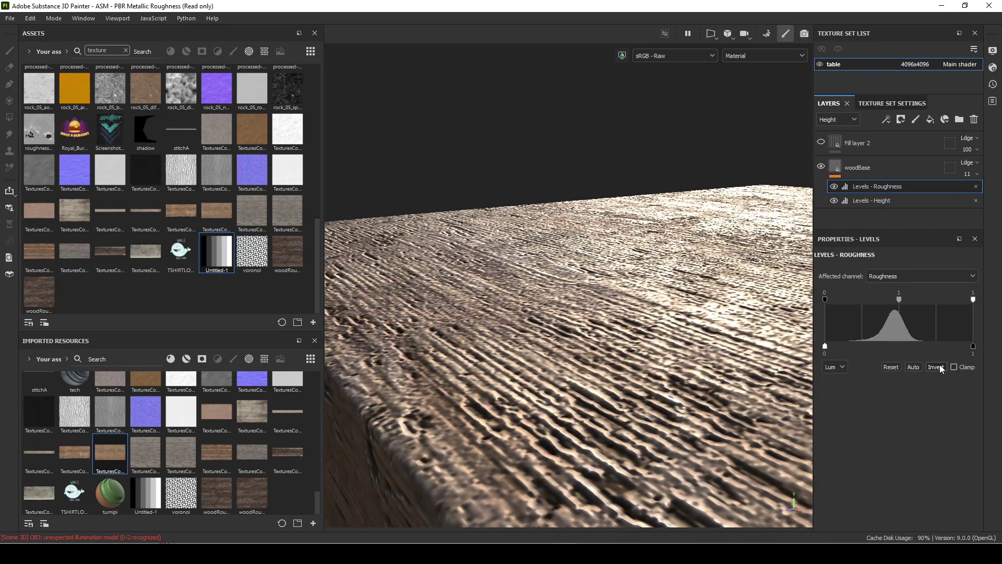
left_click_drag(723, 381, 693, 361, "alt")
mouse_move(694, 361)
right_mouse_down("shift")
mouse_move(663, 361)
mouse_move(715, 362)
mouse_move(694, 361)
right_mouse_up("shift")
left_click_drag(695, 362, 494, 334, "alt")
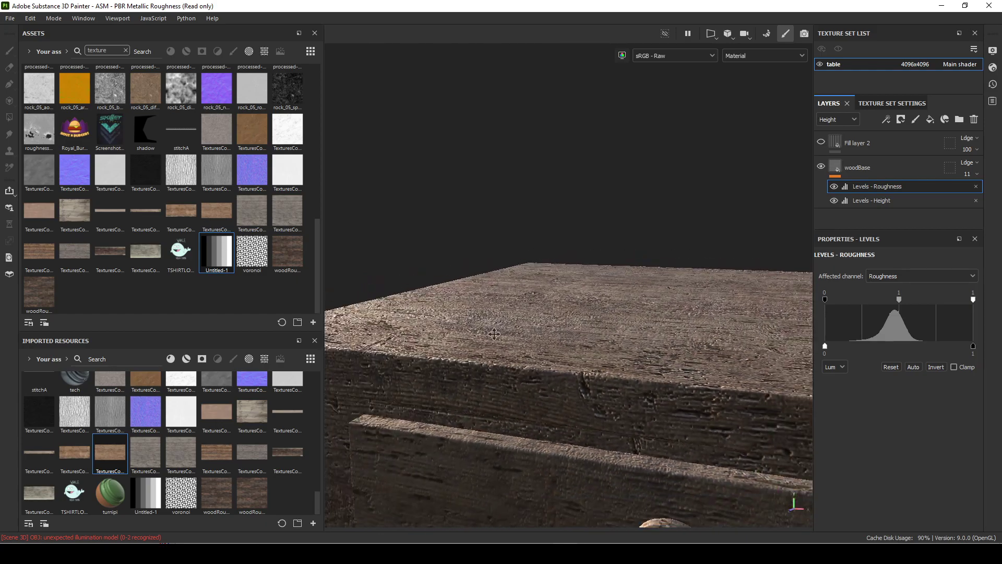
left_click_drag(555, 415, 572, 420, "alt")
middle_click_drag(572, 421, 491, 397, "alt")
right_click_drag(491, 396, 559, 394, "shift")
left_click_drag(559, 393, 595, 340, "alt")
right_click_drag(596, 340, 557, 338, "shift")
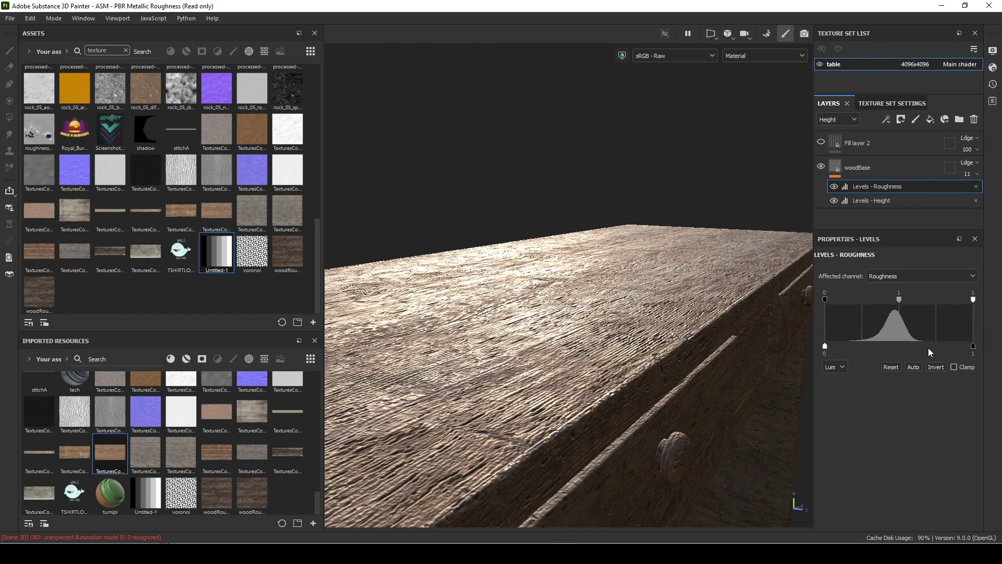
- Set the white output level of woodBase's inverted Roughness Levels to 0.127 and check the table's reflections from several angles
left_click_drag(826, 346, 847, 347)
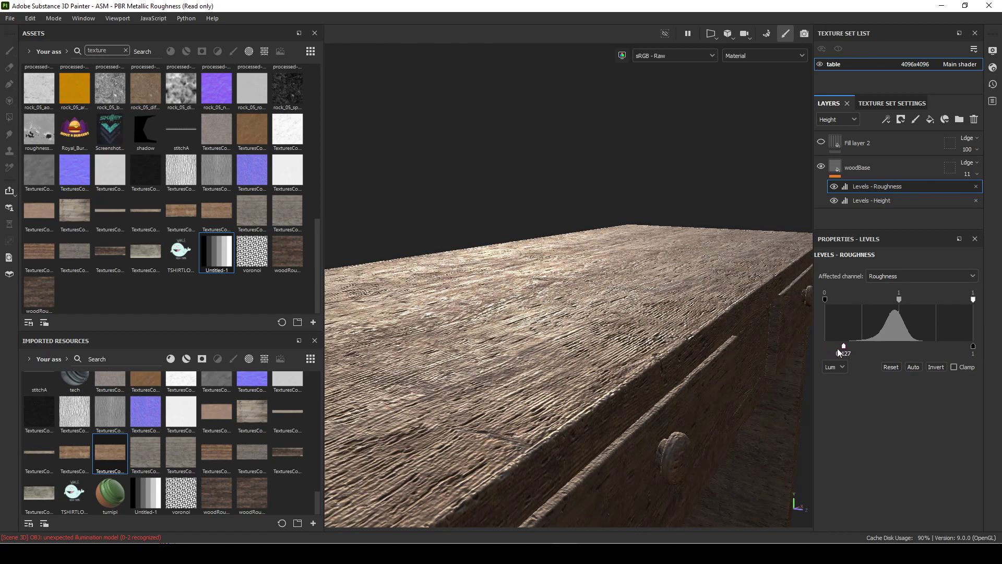
scroll(747, 374, "down", 2)
right_click_drag(640, 371, 663, 360, "shift")
left_click_drag(668, 368, 523, 402, "alt")
left_click_drag(716, 411, 630, 346, "alt")
right_click_drag(603, 344, 660, 353, "shift")
left_click_drag(660, 354, 488, 371, "alt")
middle_click_drag(488, 367, 645, 412, "alt")
left_click_drag(644, 412, 546, 402, "alt")
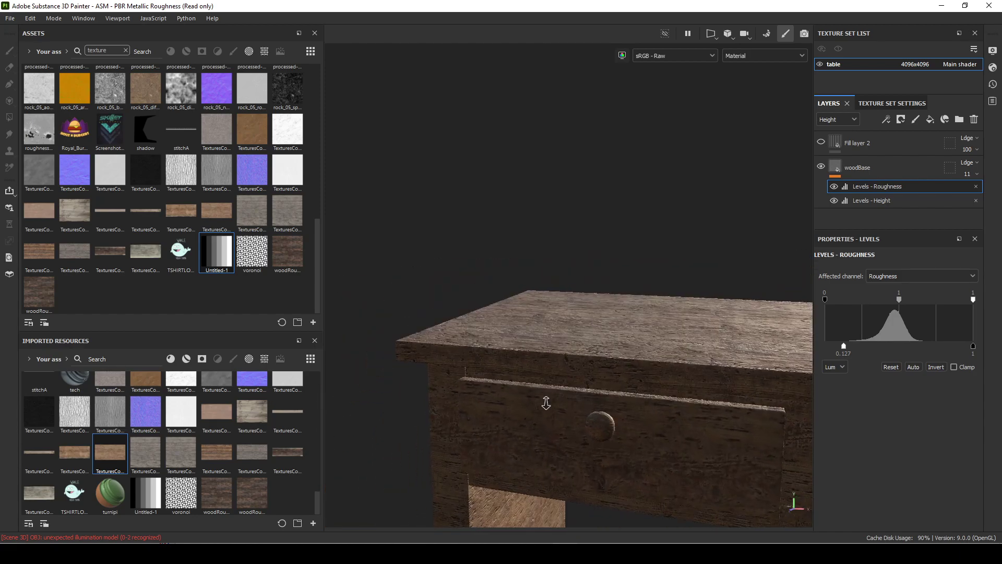
scroll(546, 402, "up", 3)
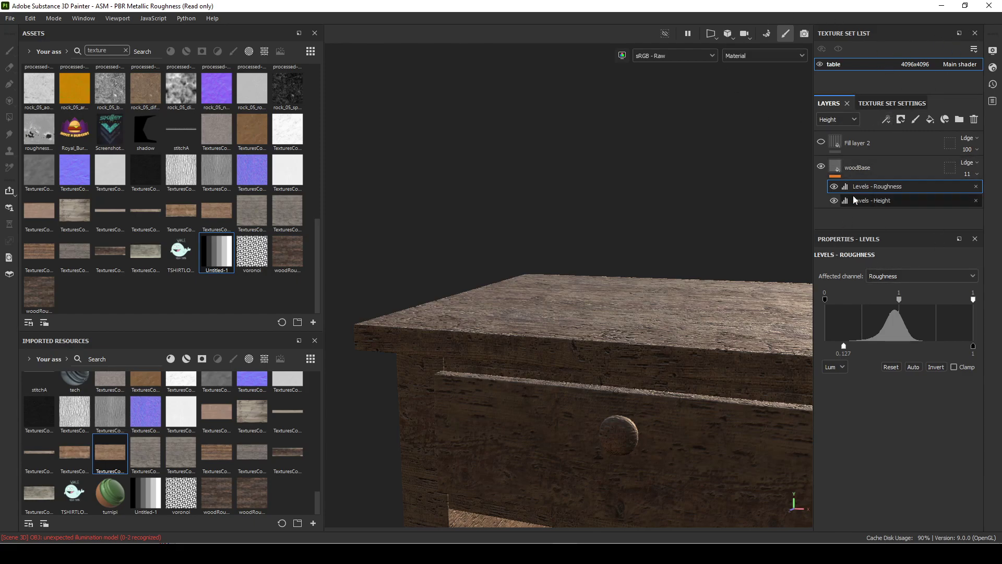
- Try a Metallic value of 1 on the woodBase layer, inspect the tabletop's reflections, and return Metallic to 0
left_click(858, 167)
scroll(947, 478, "down", 1)
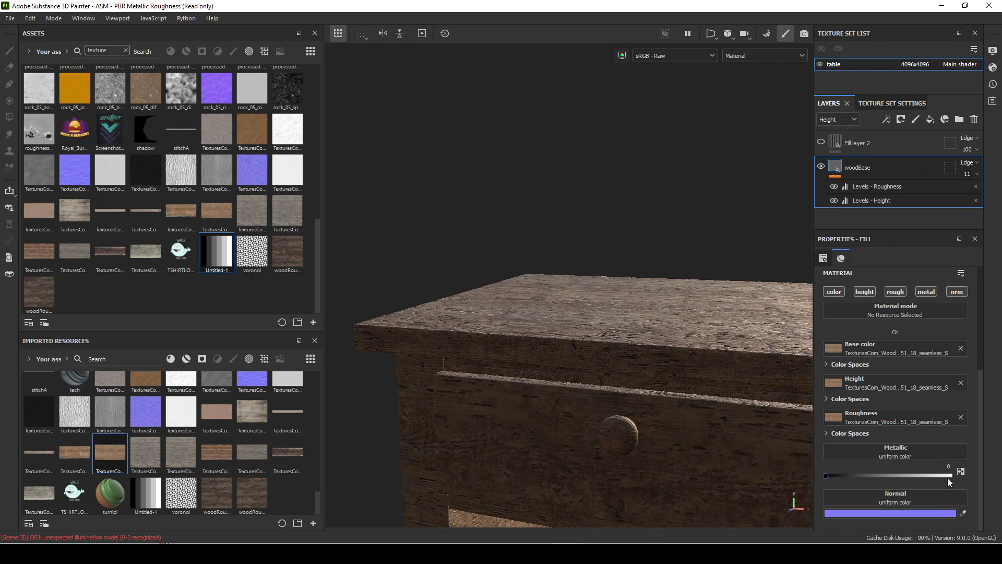
left_click_drag(619, 403, 726, 418, "alt")
left_click_drag(827, 474, 956, 476)
right_click_drag(496, 354, 782, 413, "alt")
left_click_drag(782, 418, 587, 302, "alt")
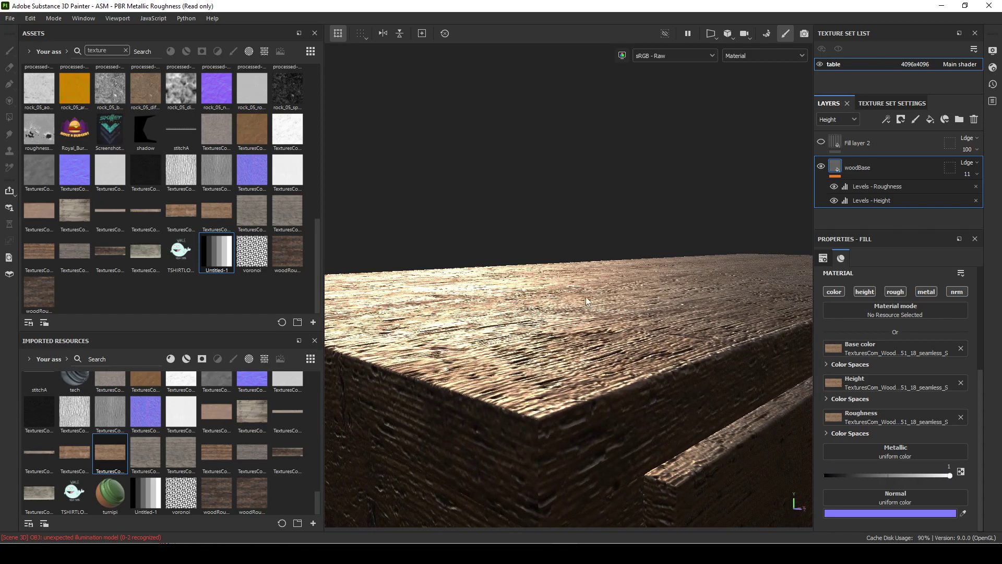
left_click_drag(951, 476, 594, 465)
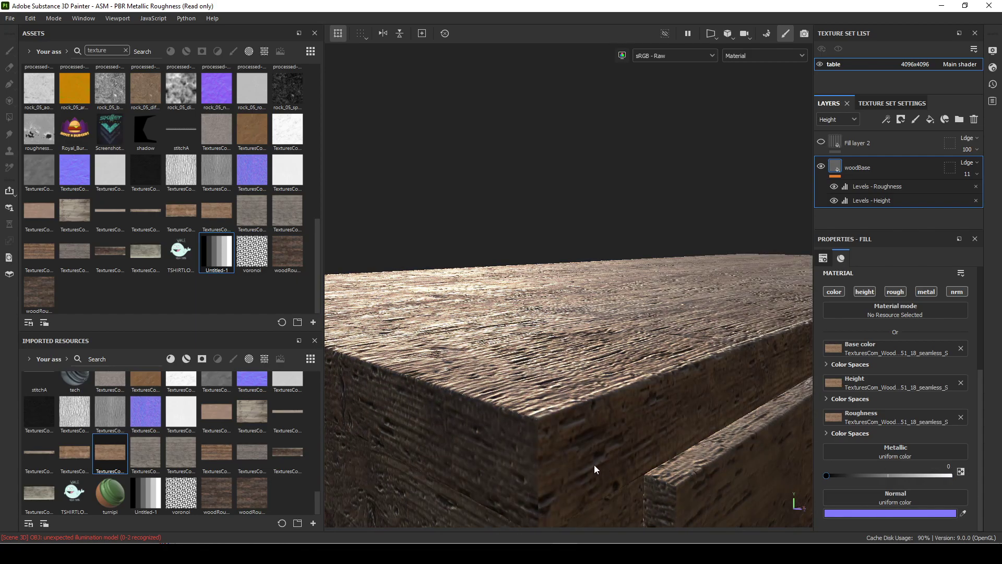
left_click_drag(700, 356, 627, 339, "alt")
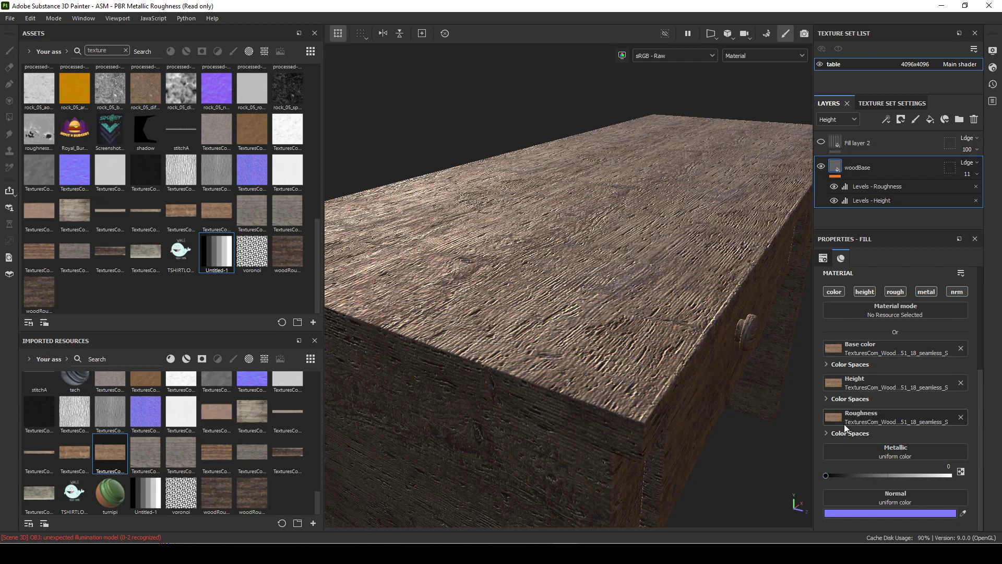
- Display the Normal+Height+Mesh channel, inspect the wood grain relief, and return to the Material view to examine the table's corner and edges
left_click(748, 54)
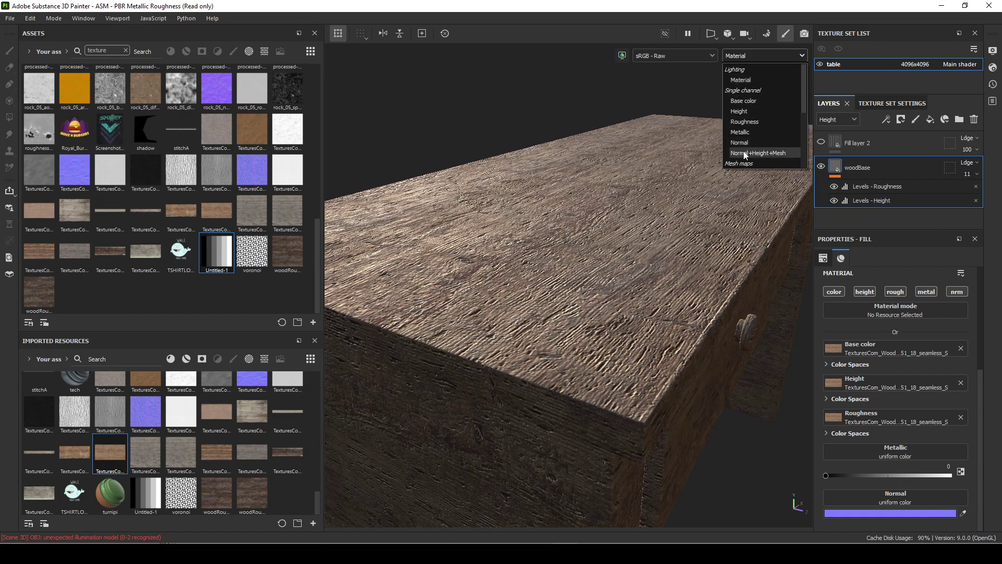
left_click(758, 152)
left_click_drag(589, 362, 505, 328, "alt")
middle_click_drag(640, 394, 611, 334, "alt")
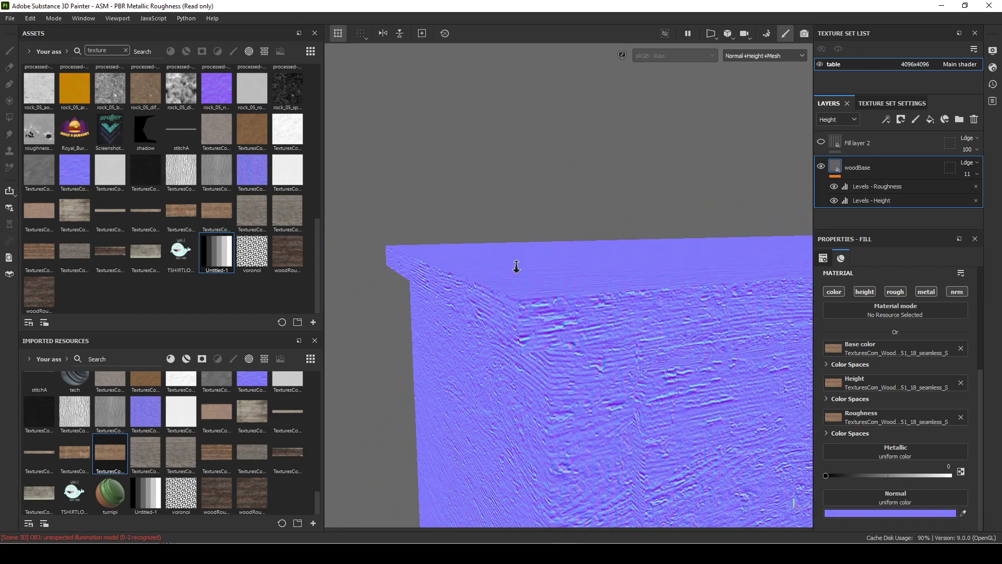
right_click_drag(515, 266, 727, 376, "alt")
left_click_drag(566, 366, 700, 397, "alt")
left_click(763, 56)
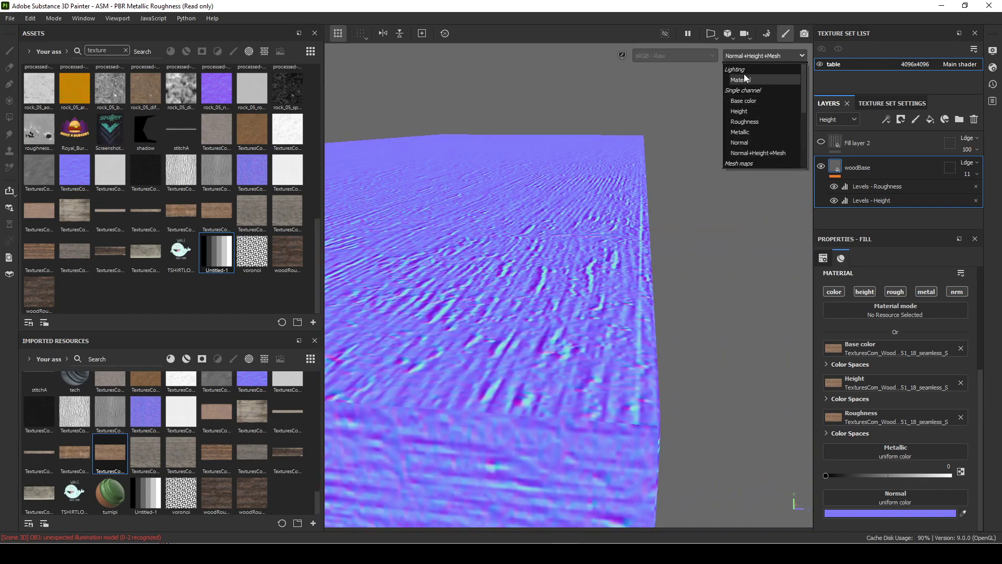
left_click(744, 66)
left_click_drag(734, 212, 559, 303, "alt")
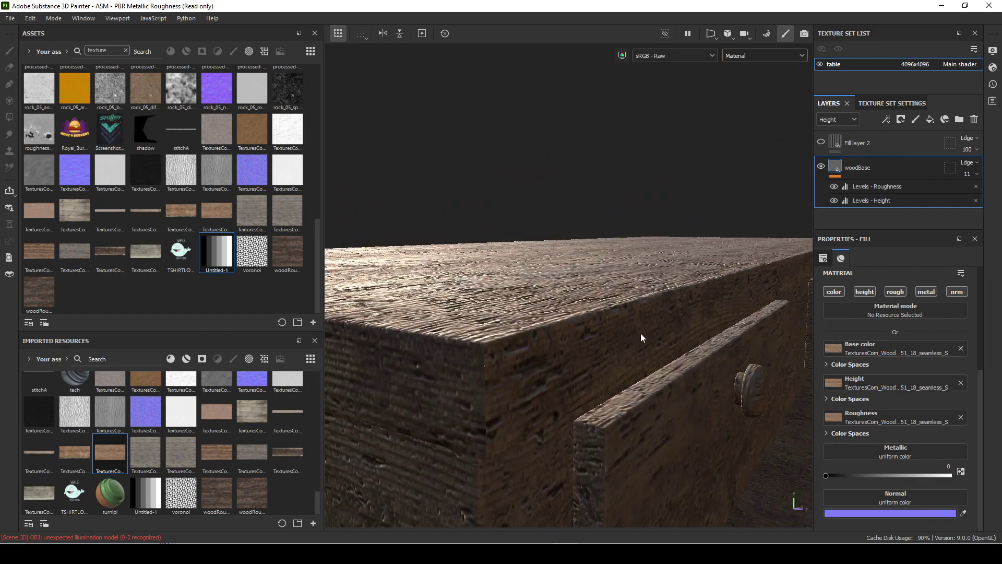
right_click_drag(503, 362, 548, 365, "alt")
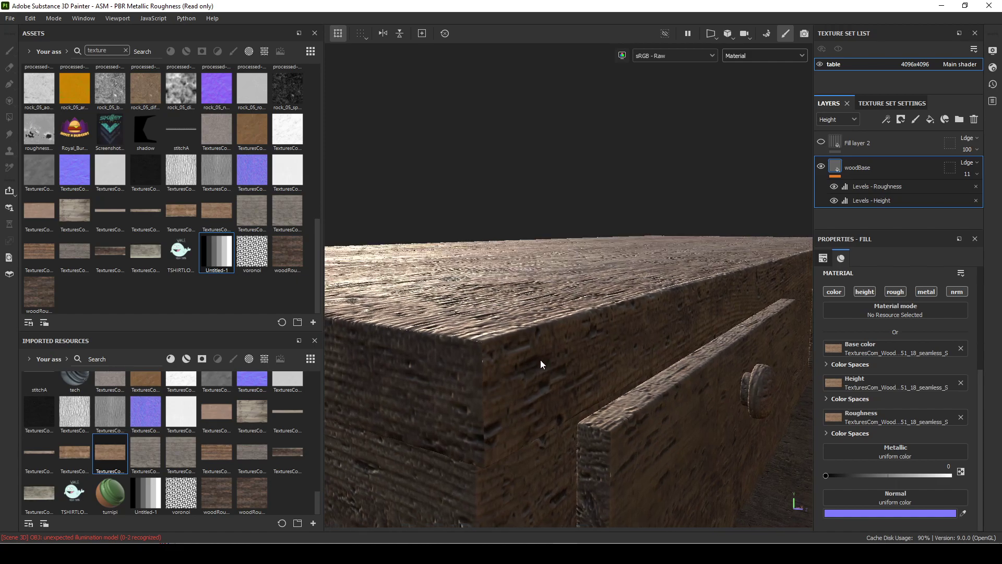
left_click_drag(540, 363, 576, 344, "alt")
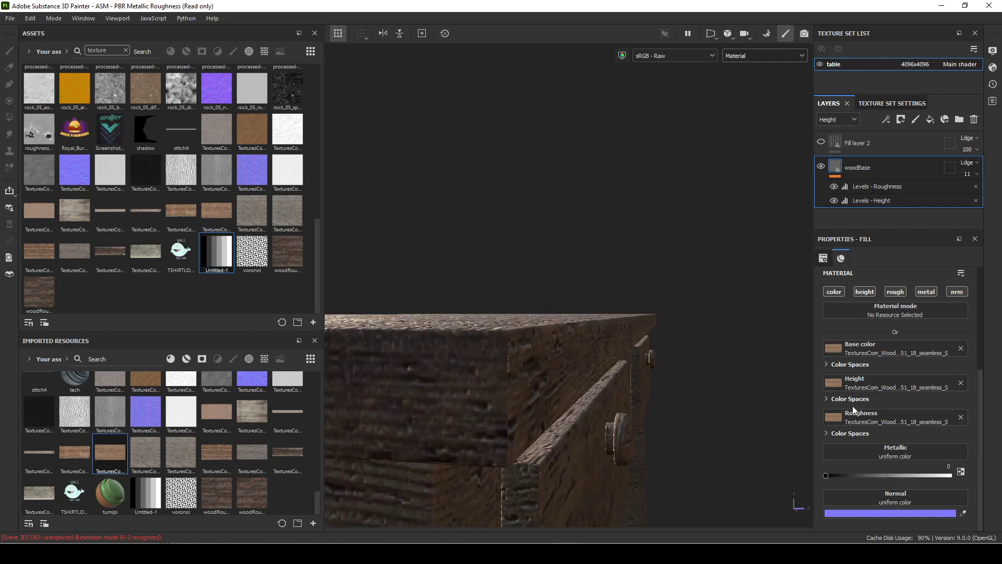
- Try a displacement scale of 0.05 in the table's shader settings and inspect the surface relief
left_click(993, 67)
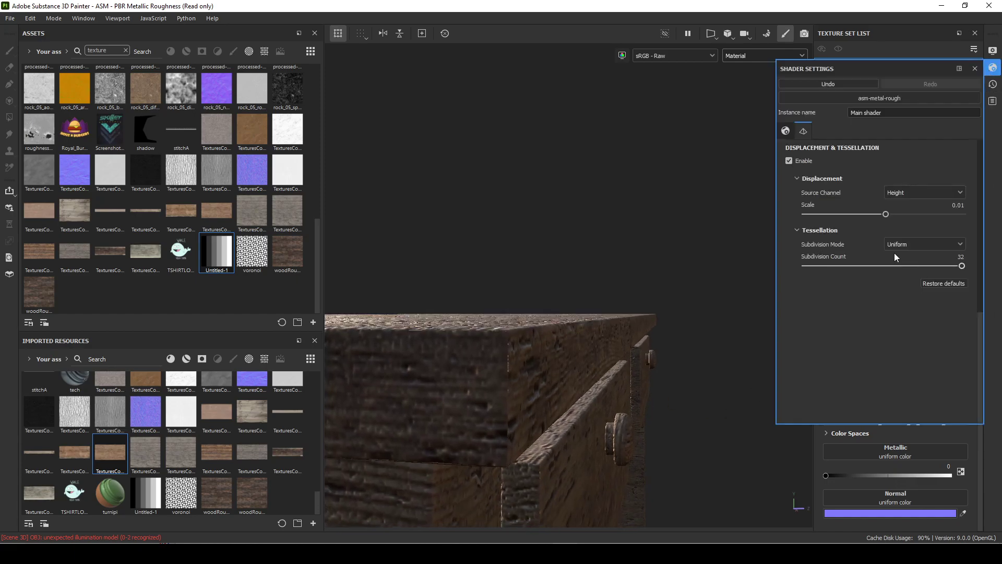
left_click(964, 205)
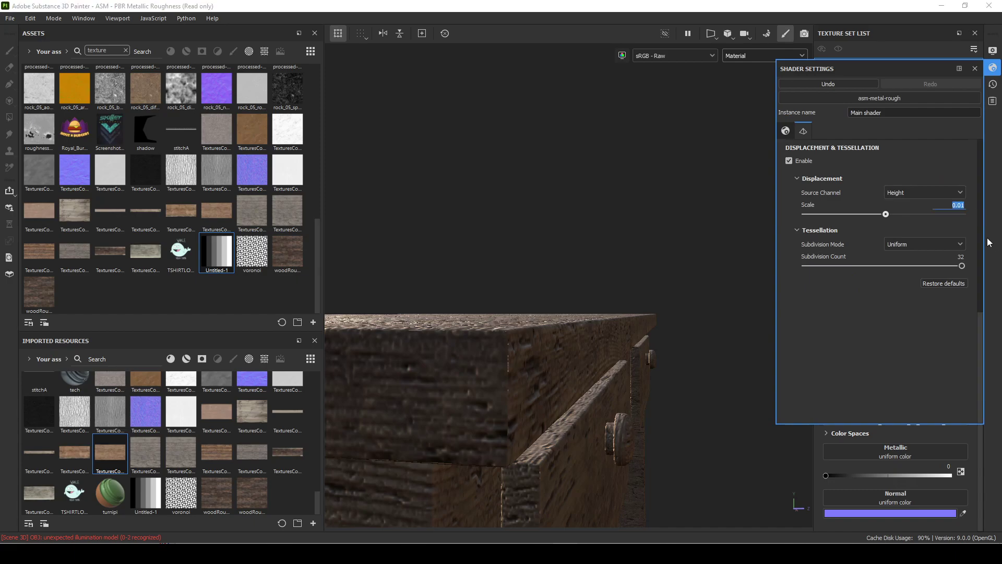
type(".05")
key("Return")
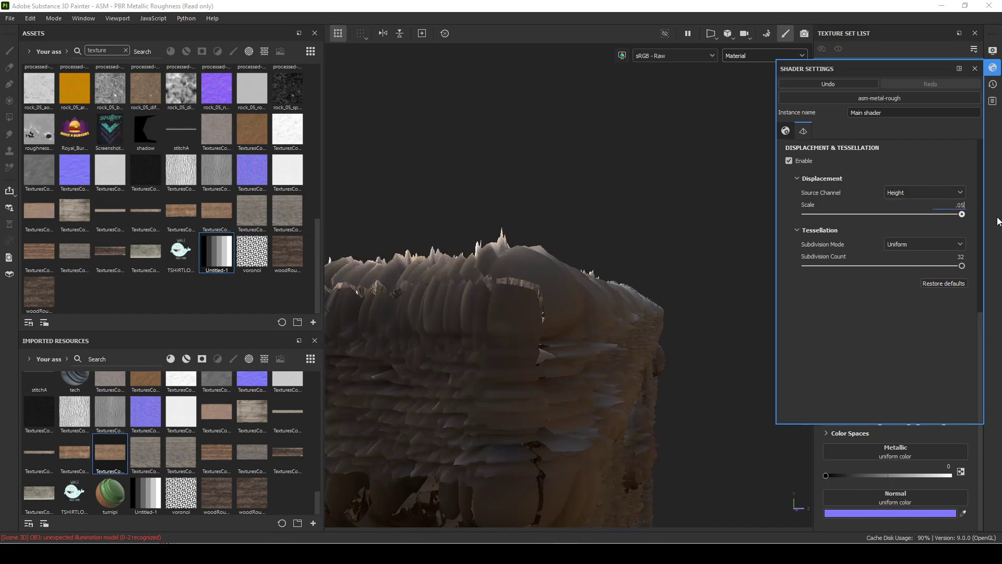
key("Return")
left_click_drag(542, 321, 564, 406, "alt")
- Set the shader's displacement scale to 0.02 and check the relief on the tabletop and drawer edges
left_click(960, 205)
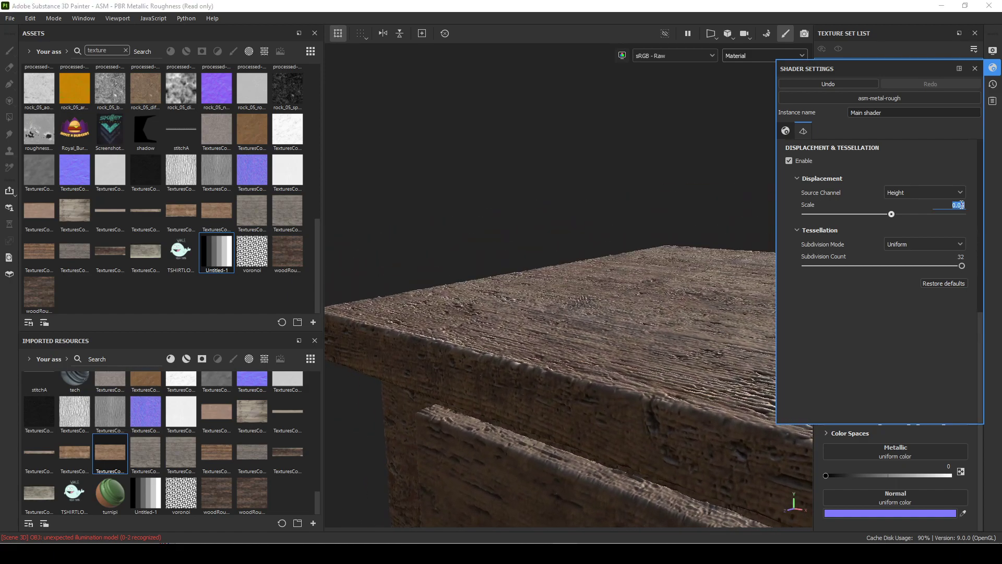
type(".02")
key("Return")
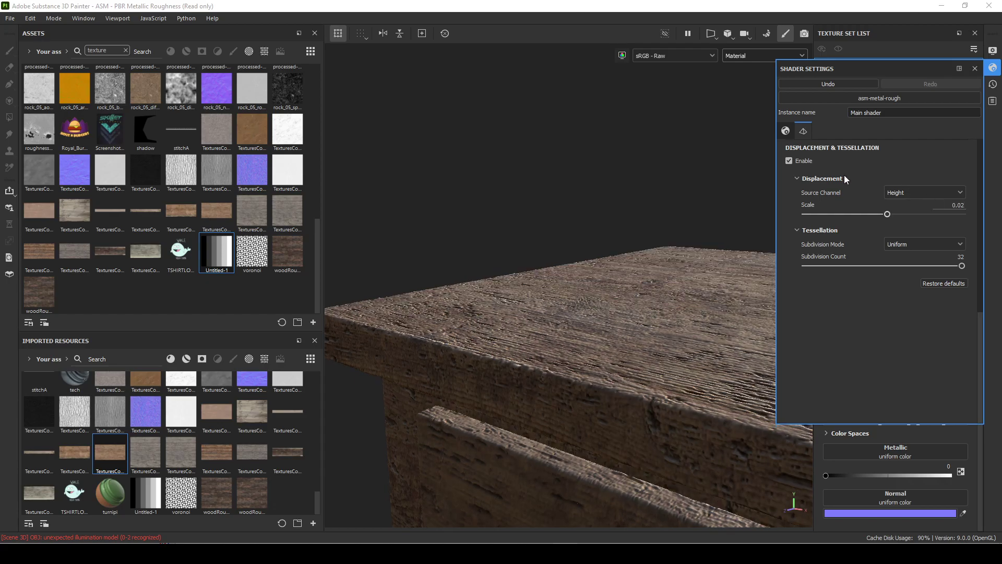
left_click_drag(590, 277, 712, 328, "alt")
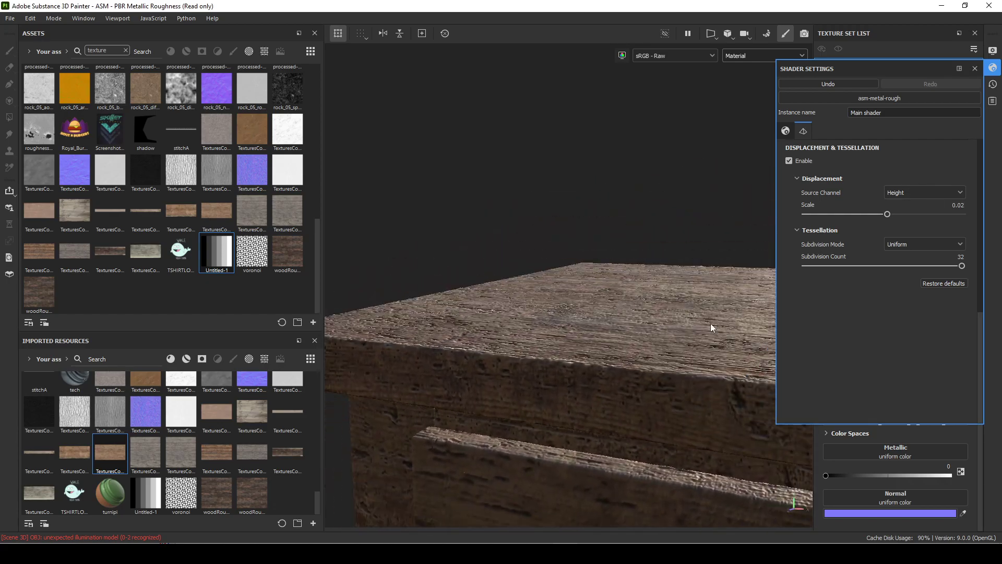